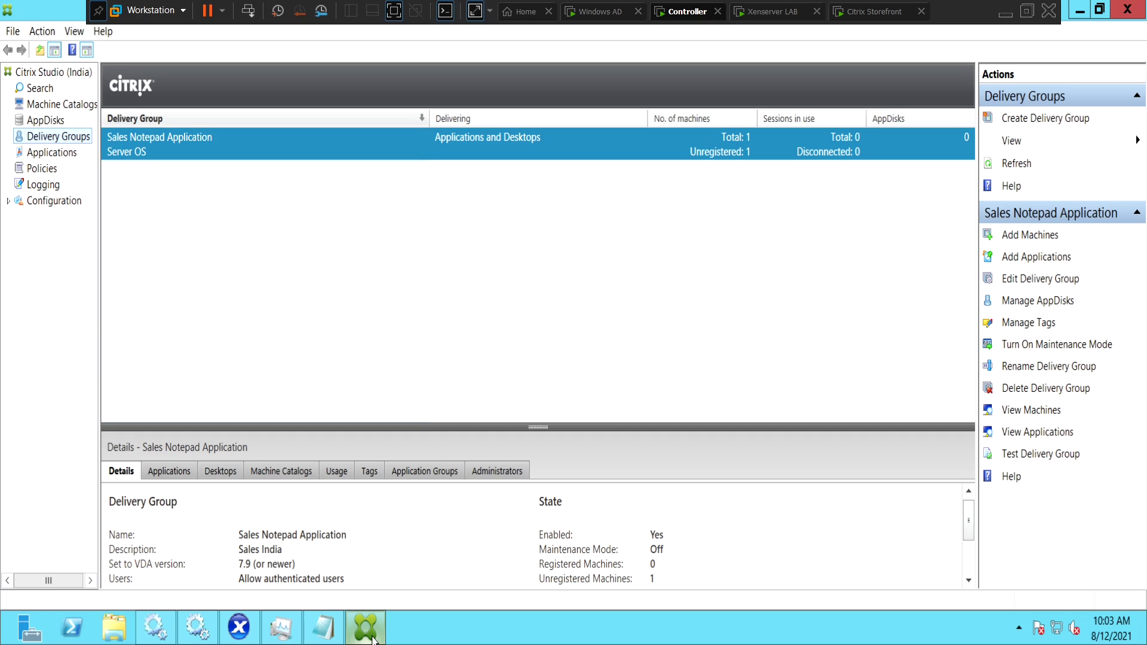
Open the Server OS machines in Studio's search view and refresh the list to check their registration state.
{"action": "left_click", "coordinate": [49, 91]}
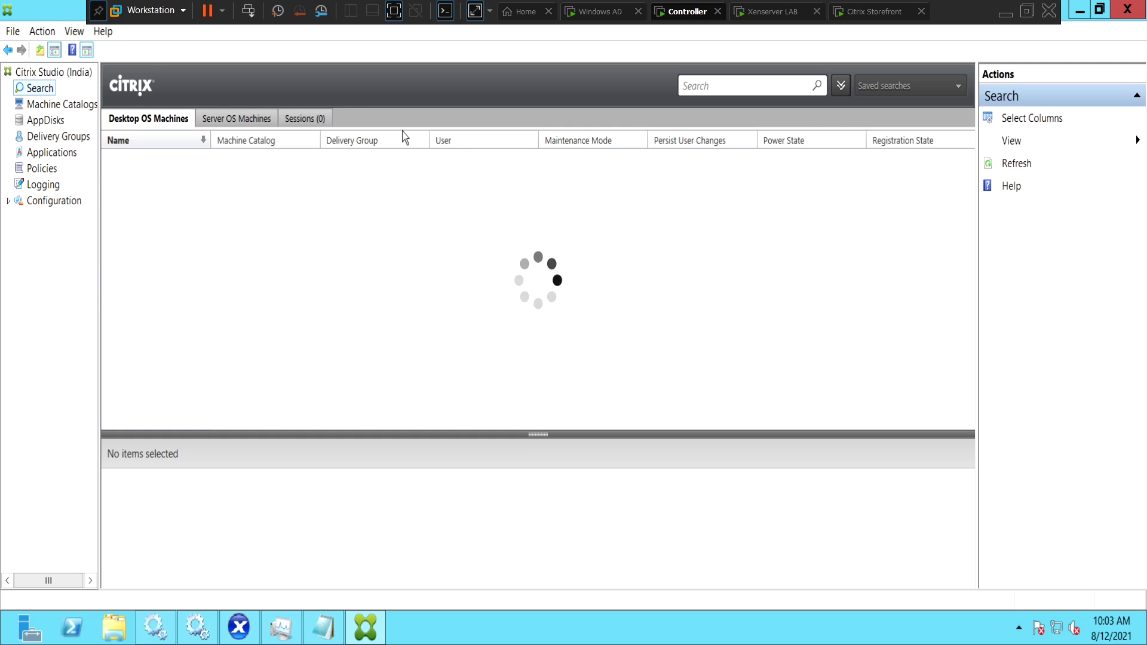
{"action": "left_click", "coordinate": [281, 122]}
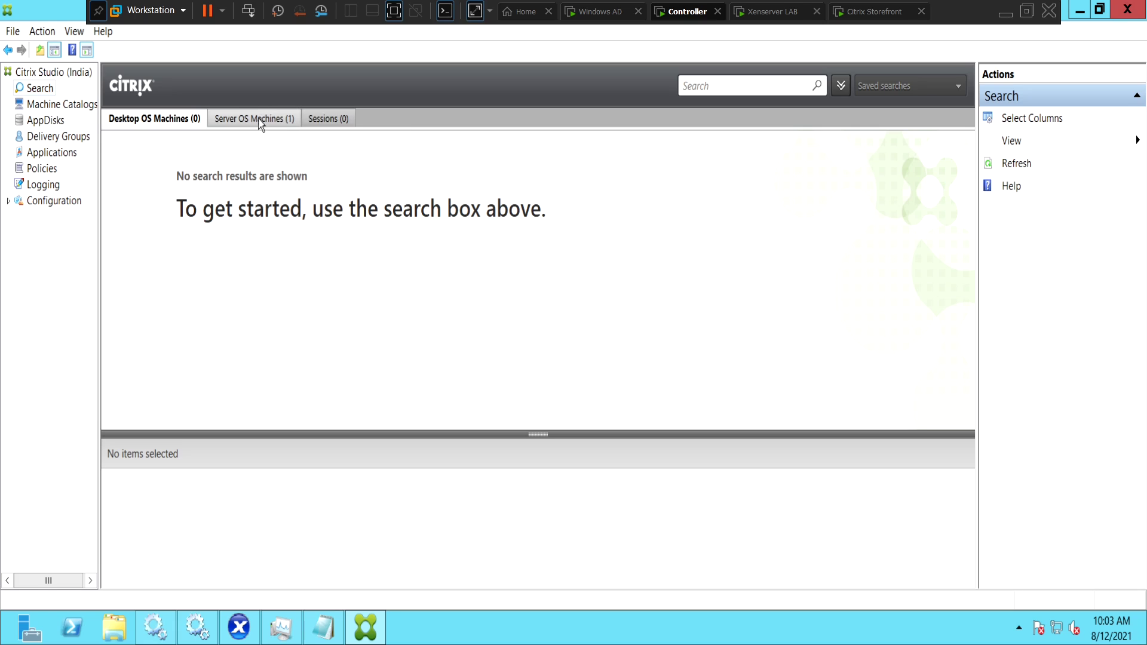
{"action": "left_click", "coordinate": [260, 122]}
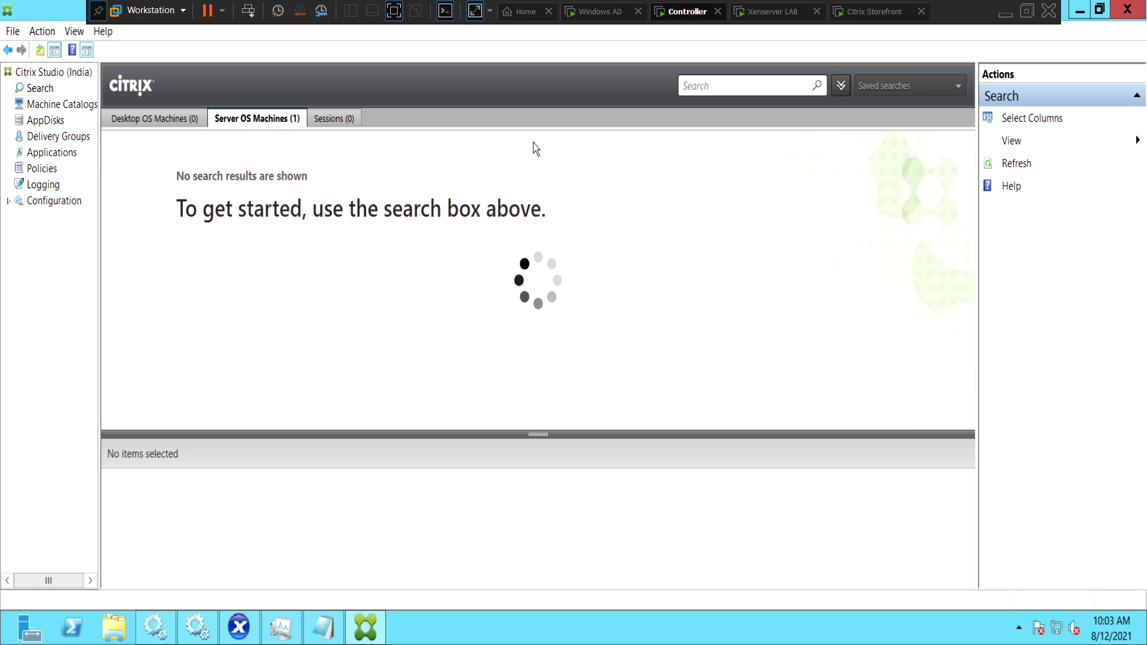
{"action": "left_click", "coordinate": [1023, 164]}
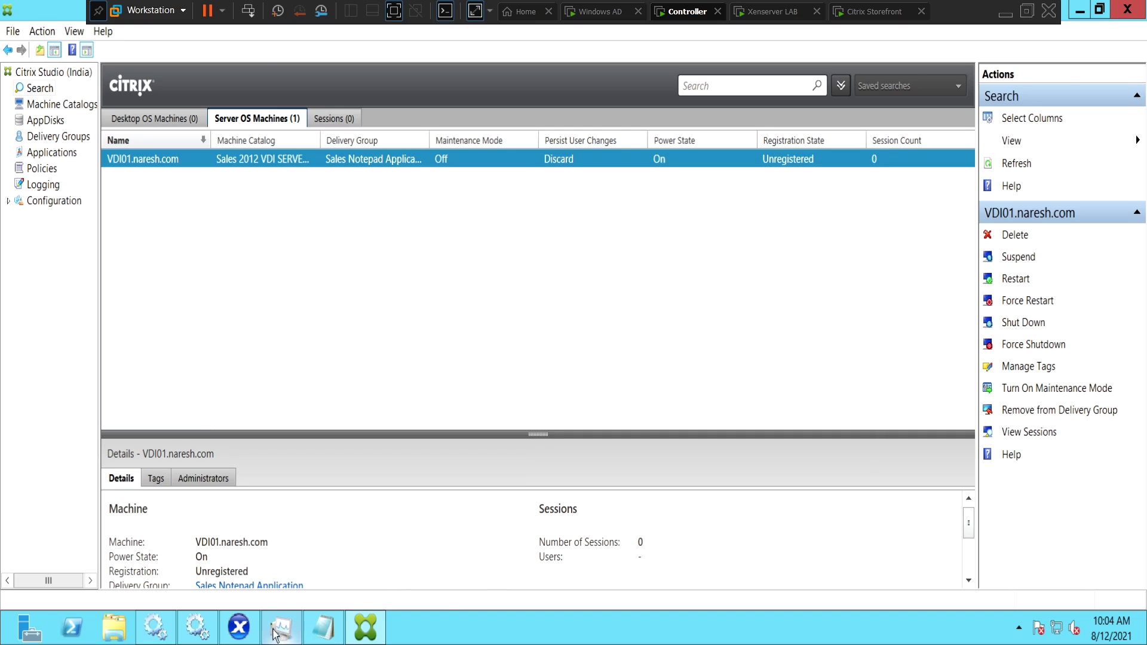
Switch to XenCenter and show the console of the VDI01 virtual machine.
{"action": "left_click", "coordinate": [239, 627]}
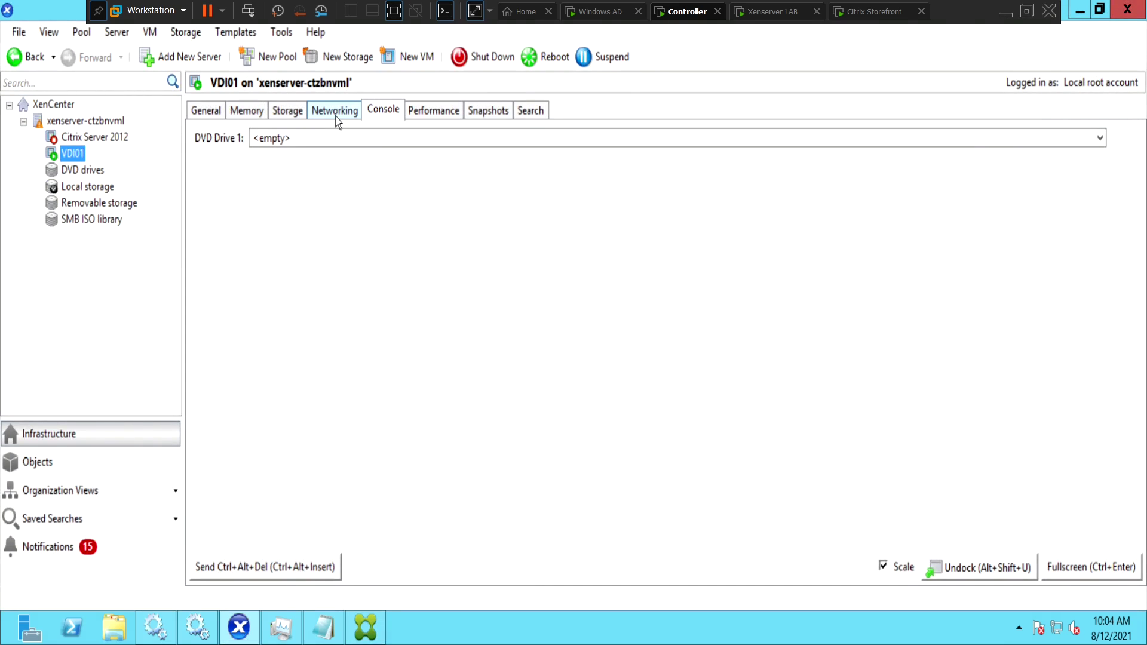
{"action": "left_click", "coordinate": [435, 116]}
{"action": "left_click", "coordinate": [383, 115]}
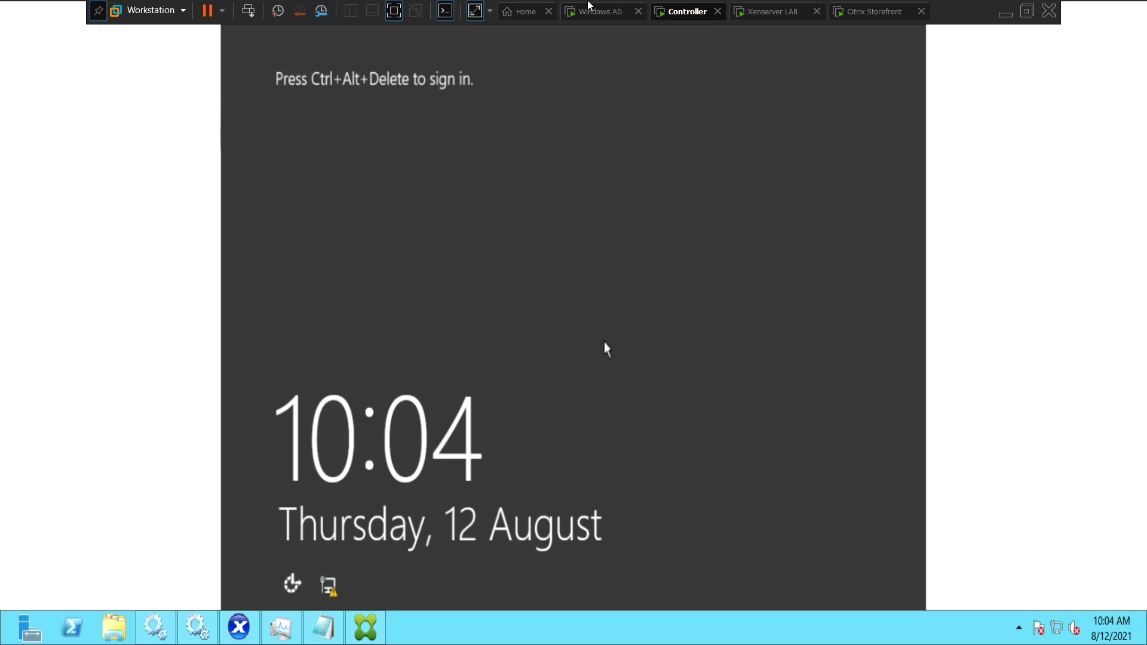
Send Ctrl+Alt+Del to the Controller machine and go back from its security screen to VDI01's sign-in page.
{"action": "right_click", "coordinate": [690, 13]}
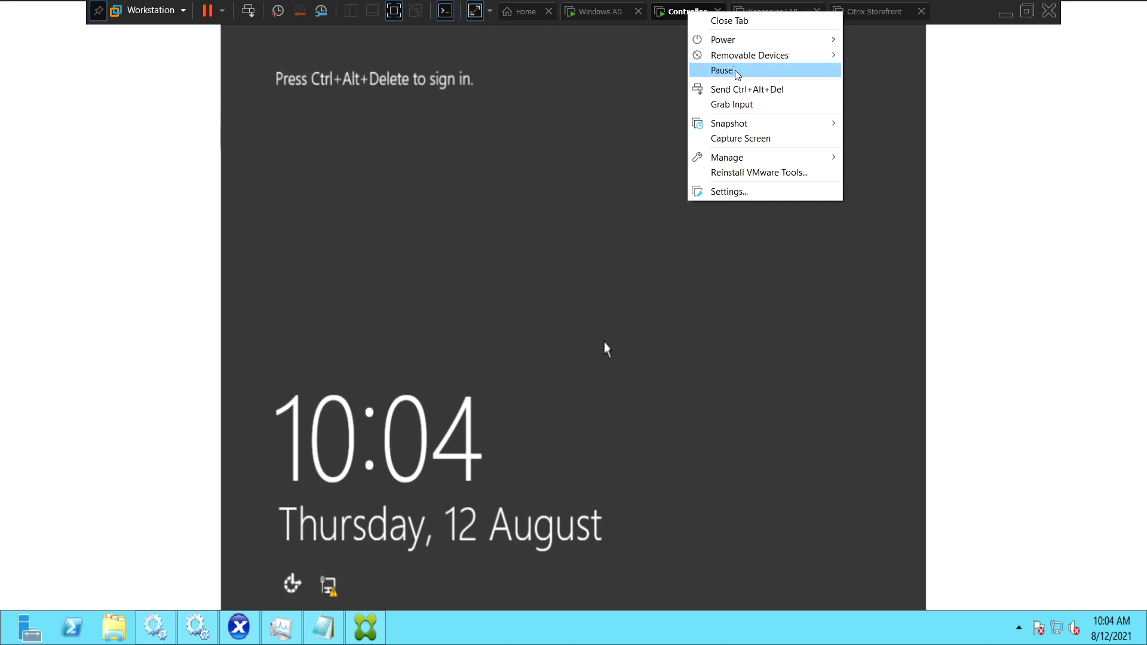
{"action": "left_click", "coordinate": [746, 90]}
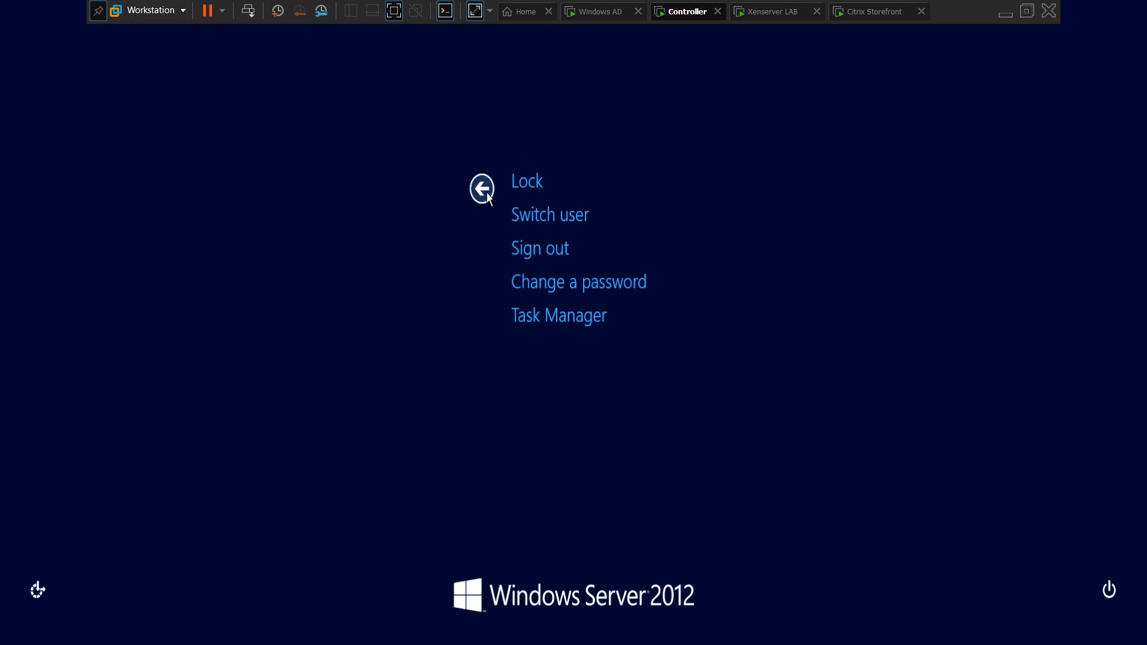
{"action": "left_click", "coordinate": [487, 192]}
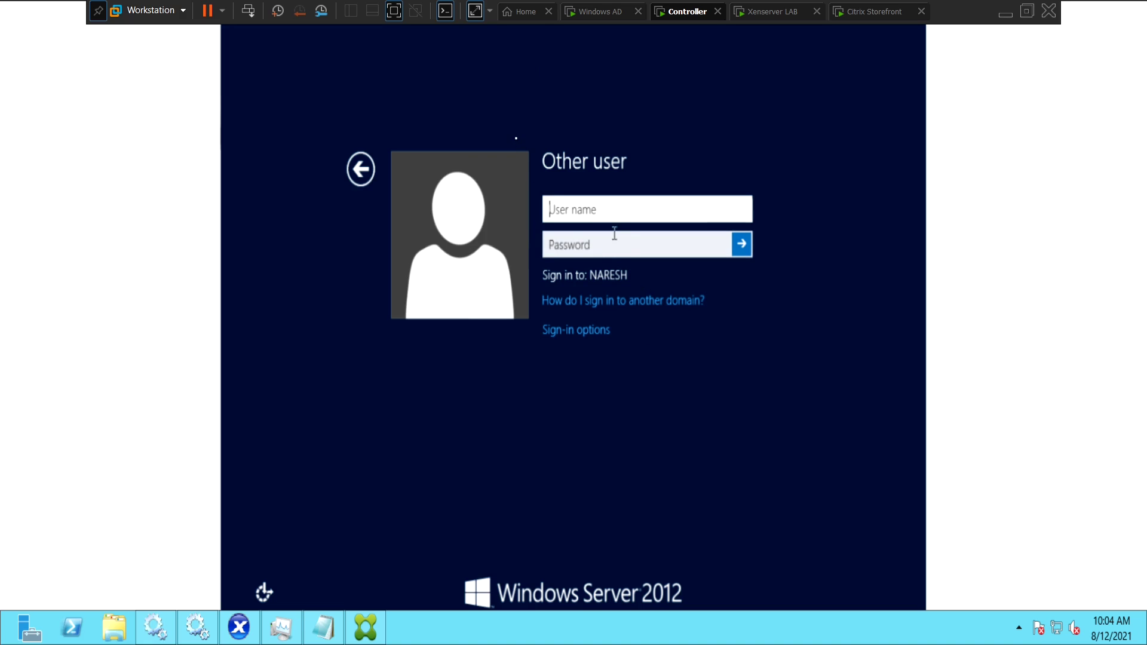
Sign in to VDI01 with the domain administrator user name and the account password.
{"action": "type", "text": "n"}
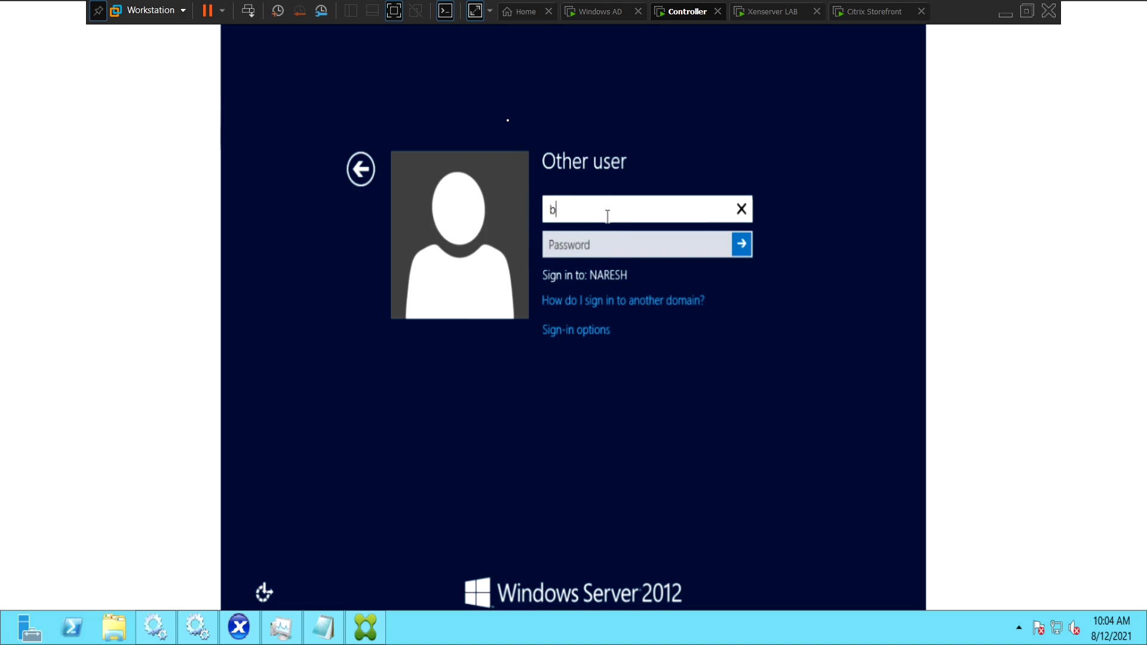
{"action": "key", "text": "BackSpace"}
{"action": "type", "text": "naresh.com\\"}
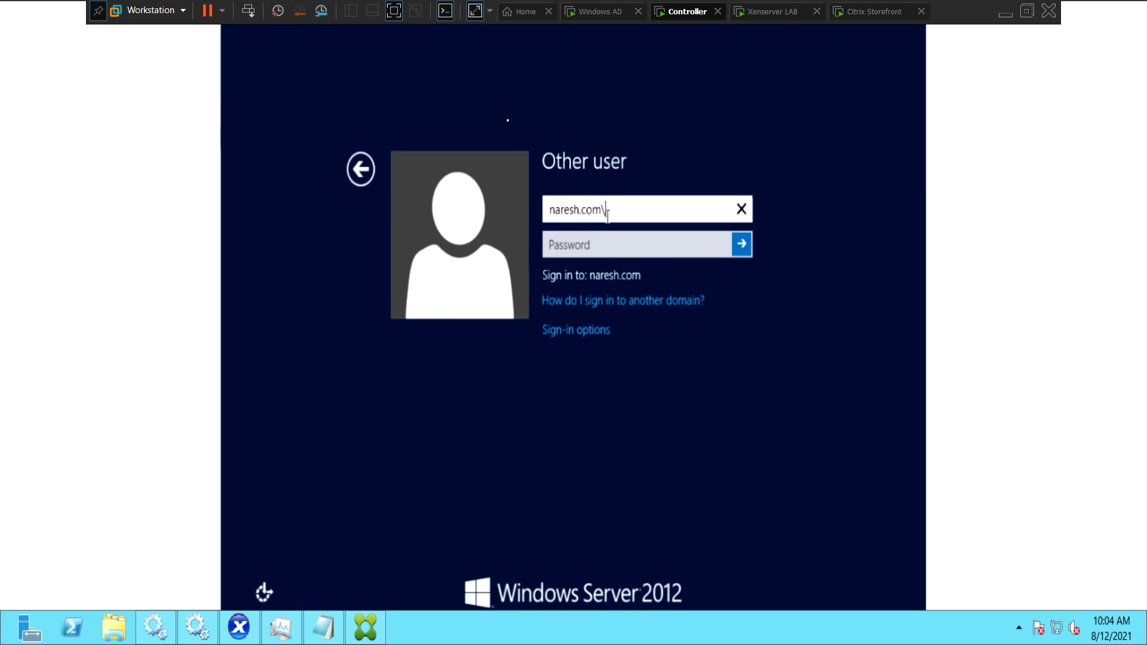
{"action": "type", "text": "administrator"}
{"action": "key", "text": "Tab"}
{"action": "type", "text": "•••••••••"}
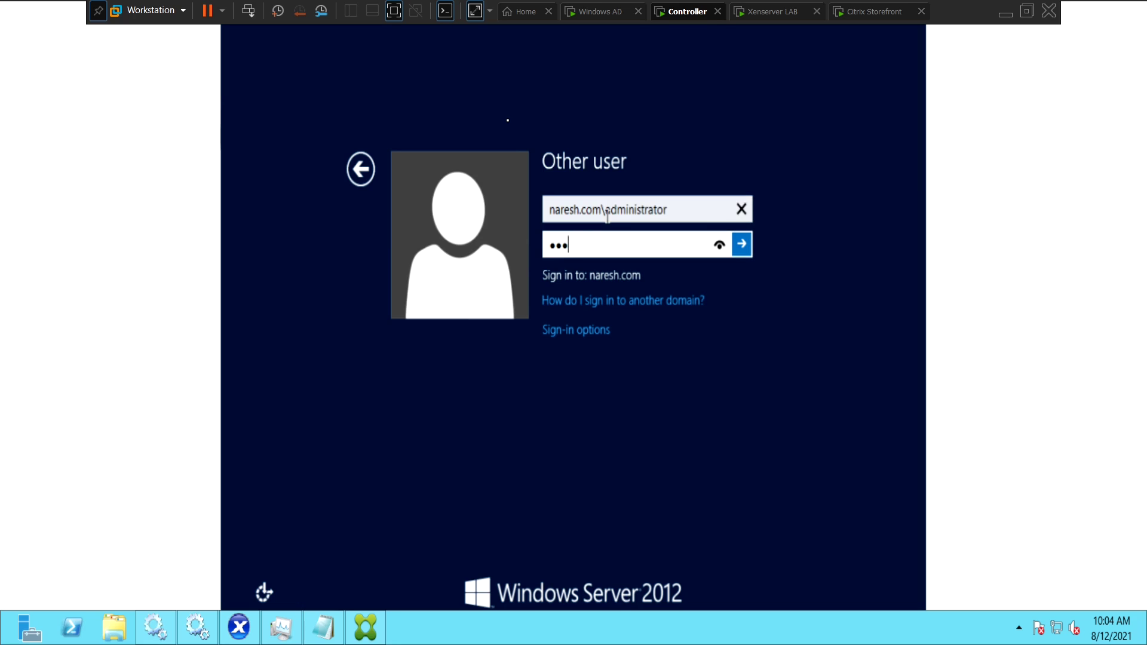
{"action": "type", "text": "•••••"}
{"action": "key", "text": "Return"}
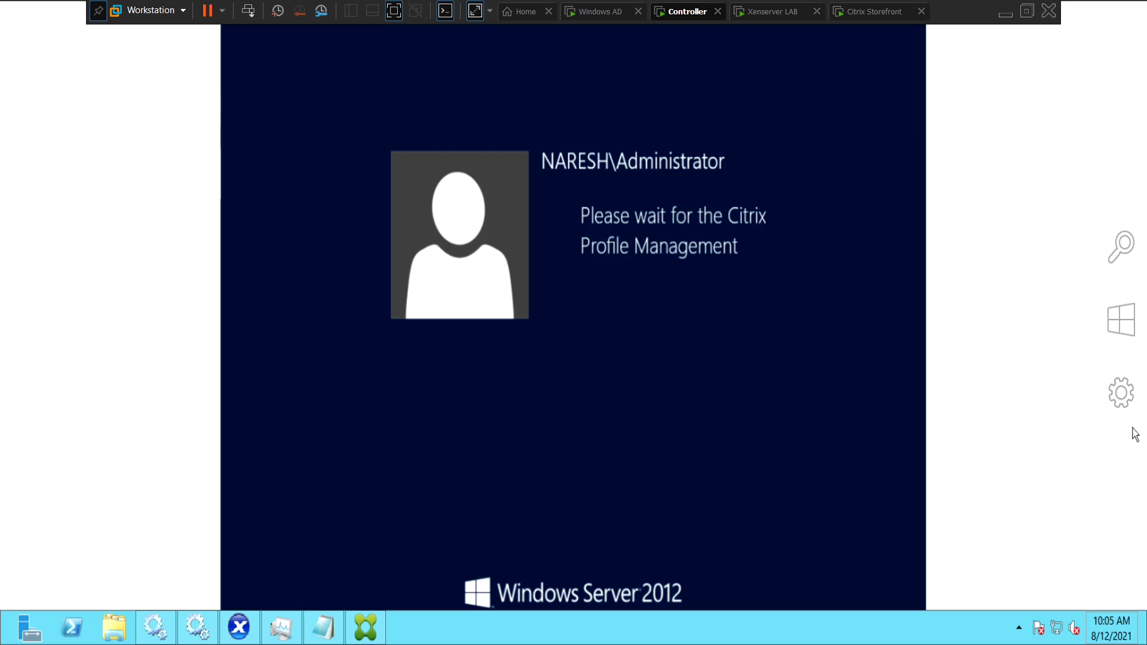
Search the Controller's apps for "services" and open the Services console.
{"action": "mouse_move", "coordinate": [1134, 435]}
{"action": "left_click", "coordinate": [1128, 288]}
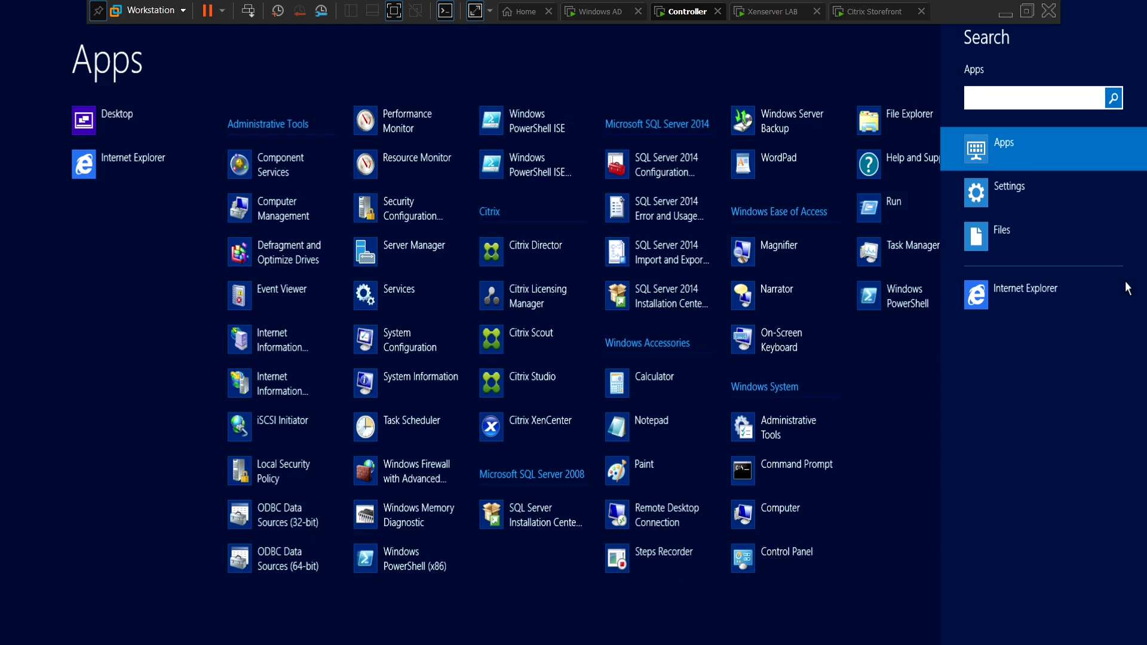
{"action": "type", "text": "services"}
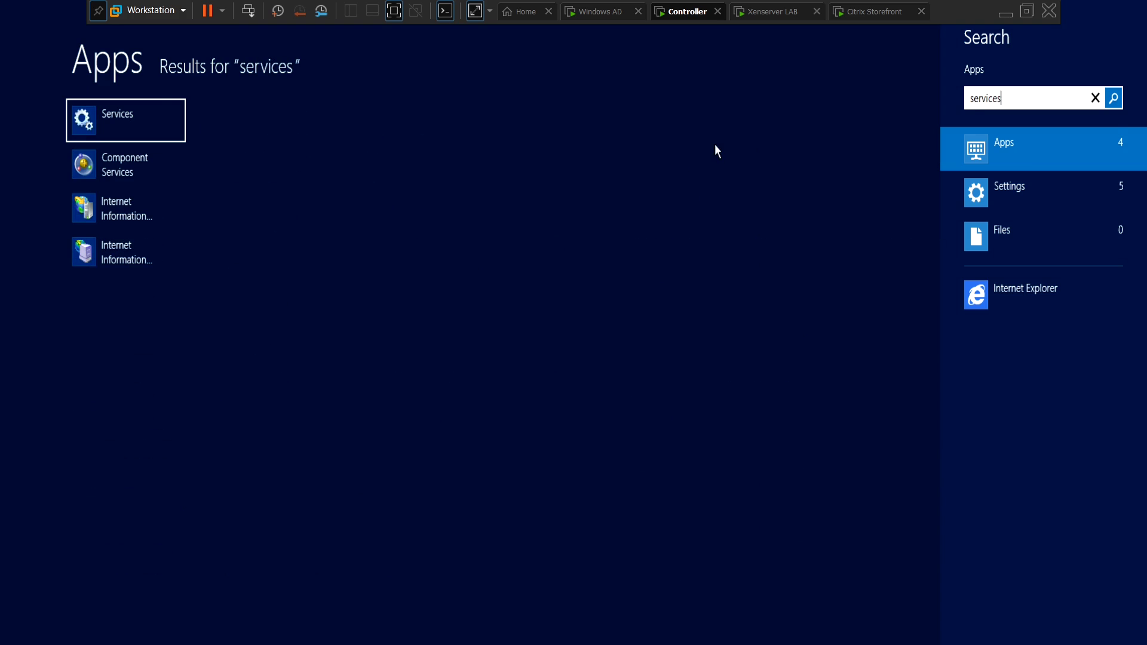
{"action": "left_click", "coordinate": [131, 135]}
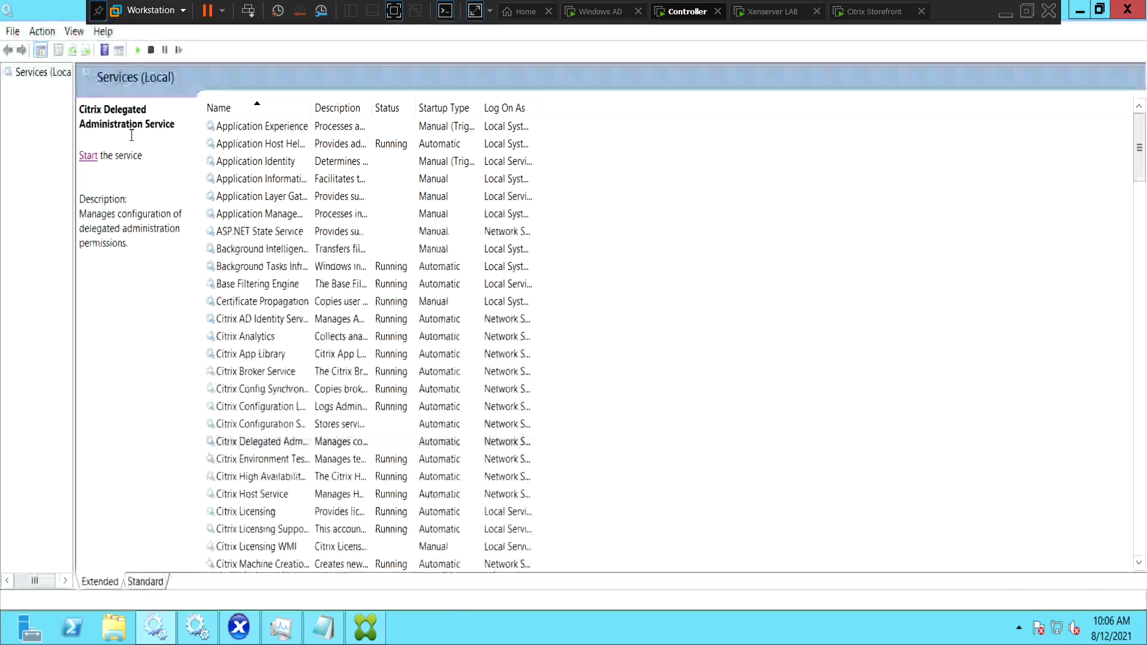
Sort the Controller's services by startup type, refresh them, and check Citrix AD Identity, Host, Licensing and Remote Broker Provider.
{"action": "left_click", "coordinate": [433, 111]}
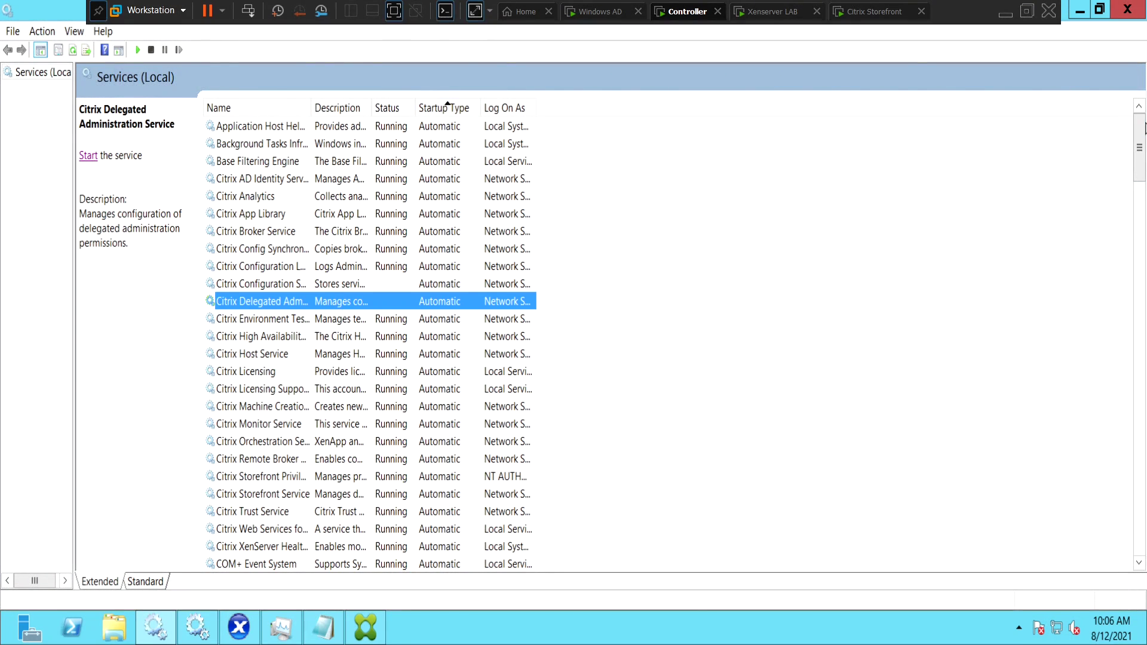
{"action": "left_click", "coordinate": [77, 56]}
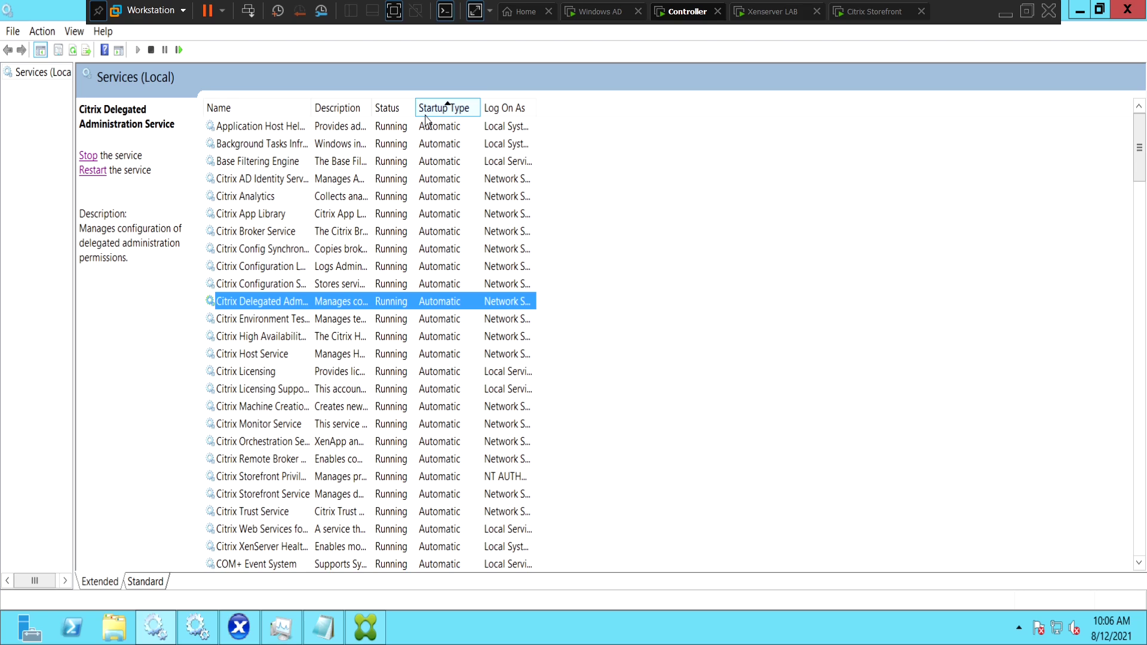
{"action": "left_click", "coordinate": [251, 182]}
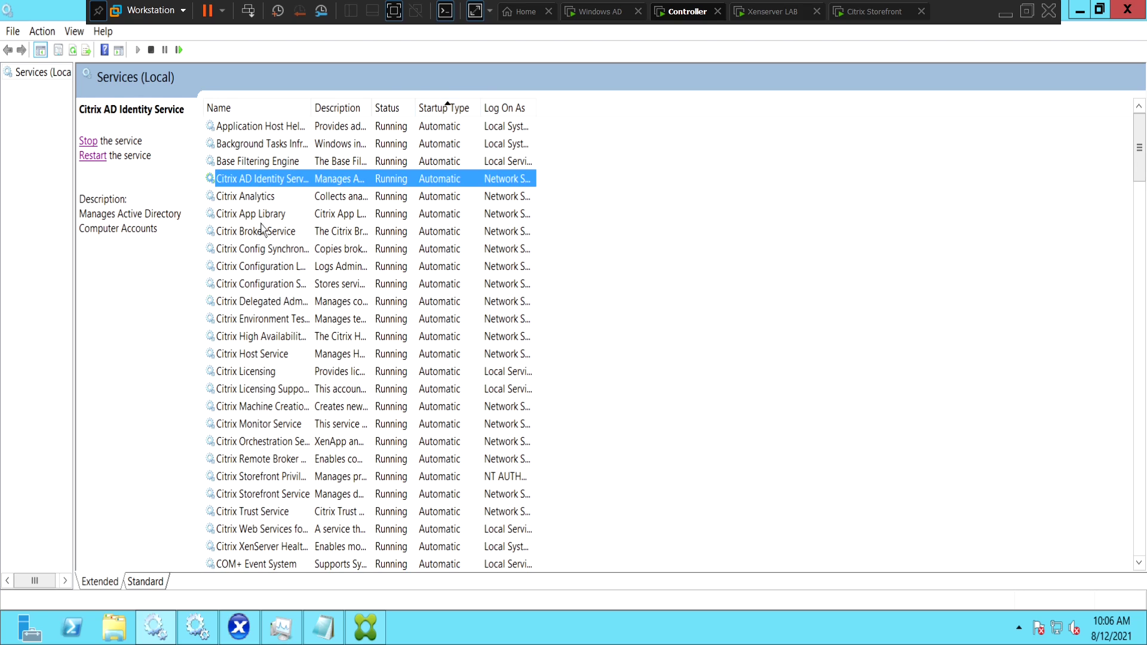
{"action": "left_click", "coordinate": [267, 356]}
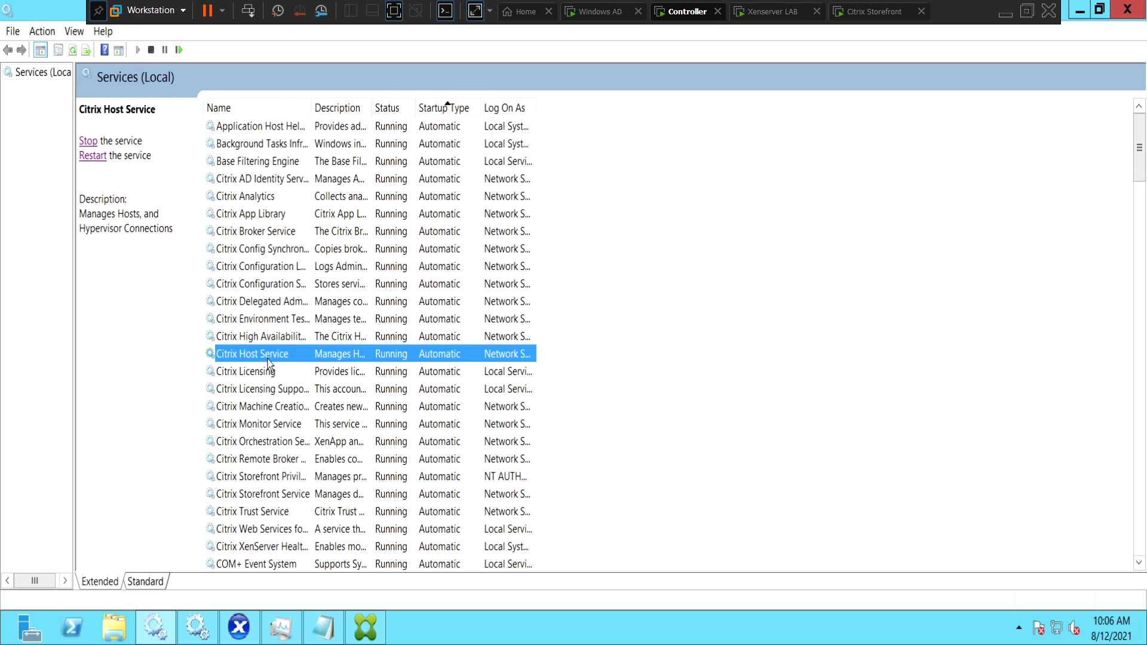
{"action": "left_click", "coordinate": [273, 373]}
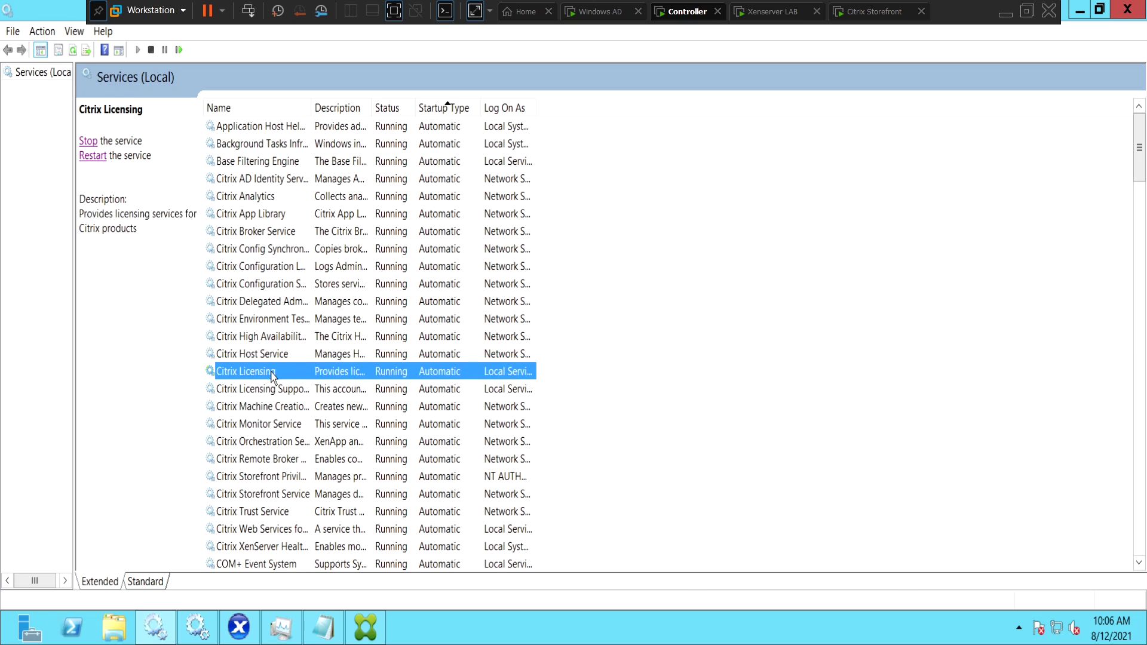
{"action": "left_click", "coordinate": [276, 460]}
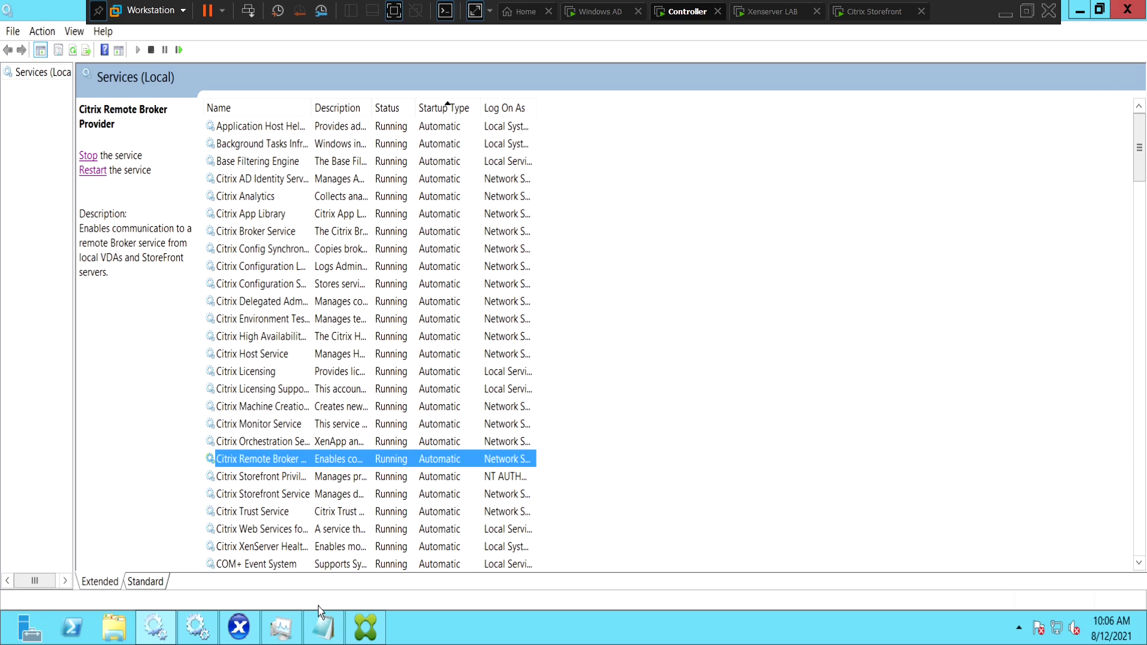
Return to VDI01's console in XenCenter, open its desktop and dismiss the Shutdown Event Tracker.
{"action": "left_click", "coordinate": [240, 629]}
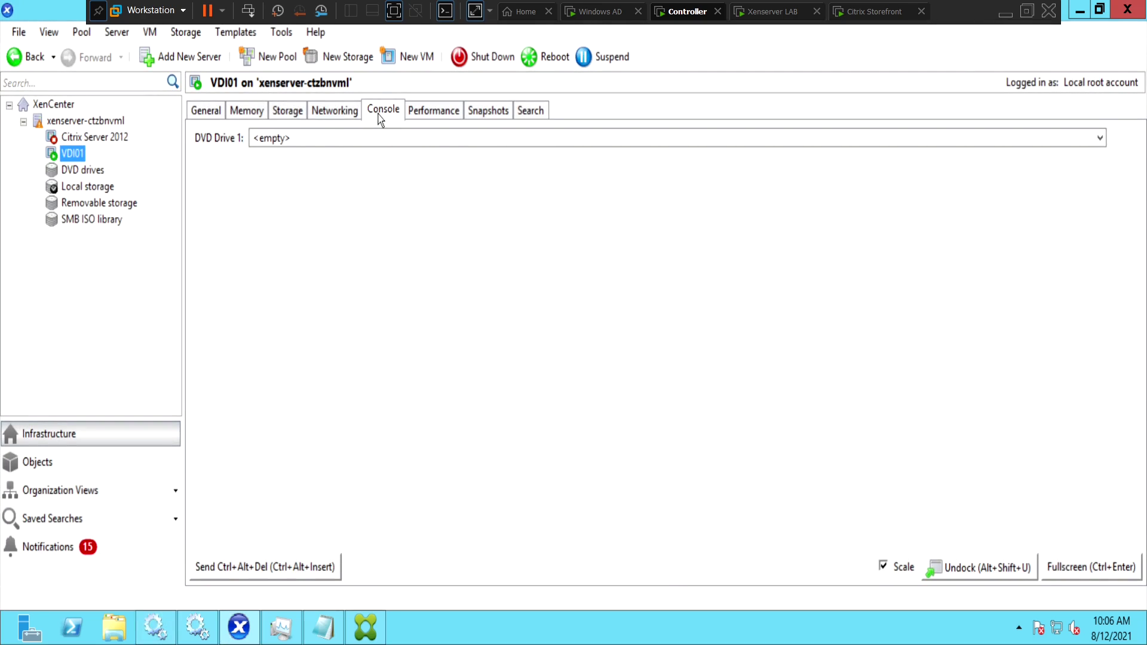
{"action": "left_click", "coordinate": [352, 113]}
{"action": "left_click", "coordinate": [368, 114]}
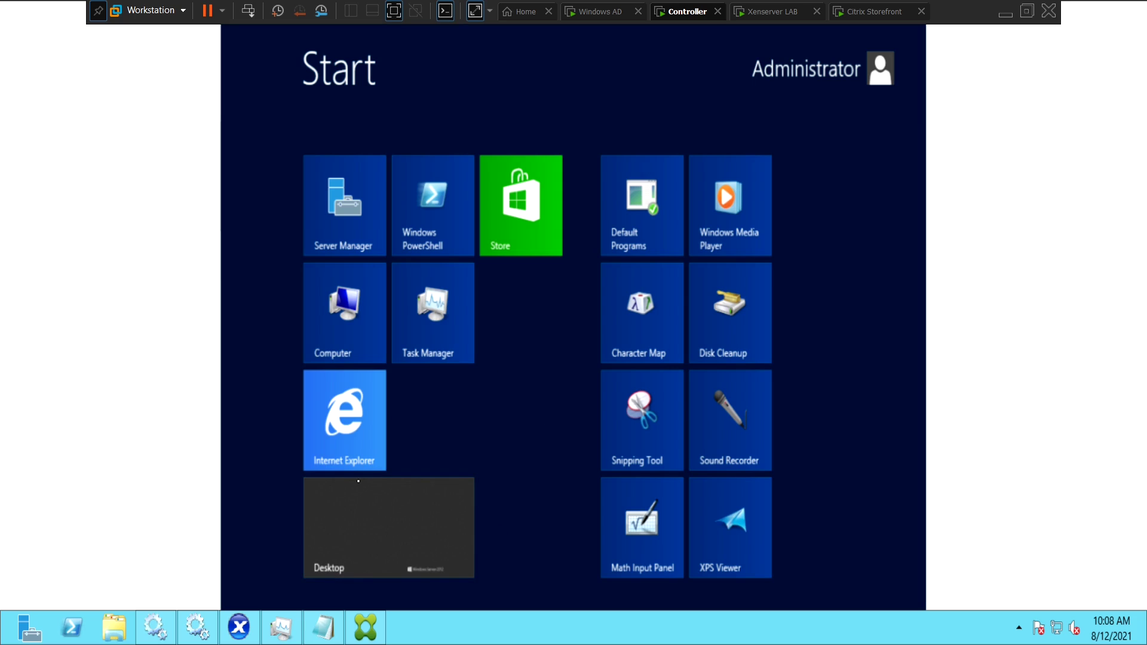
{"action": "left_click", "coordinate": [371, 531]}
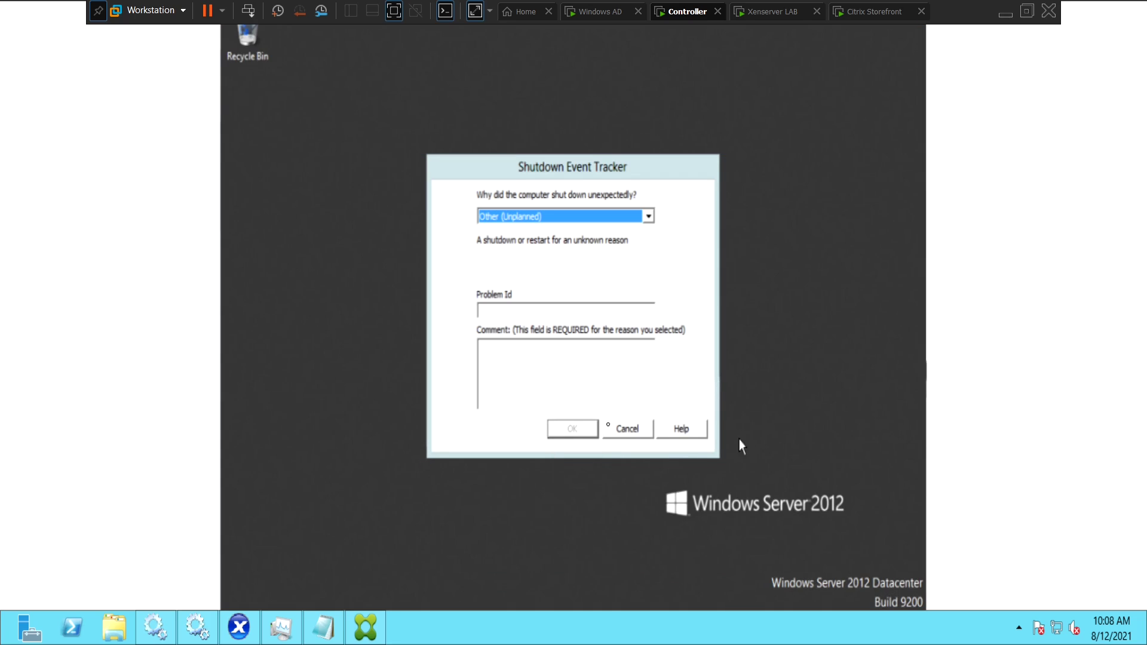
{"action": "left_click", "coordinate": [634, 429]}
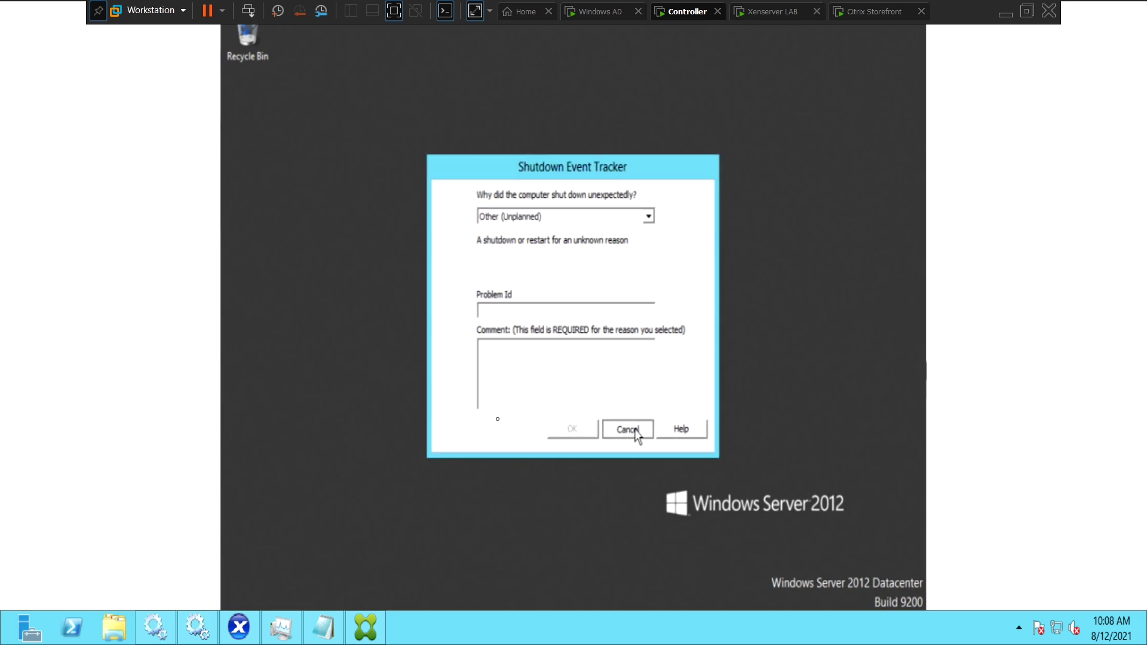
Search VDI01's apps for "services" and open its Services console.
{"action": "mouse_move", "coordinate": [924, 608]}
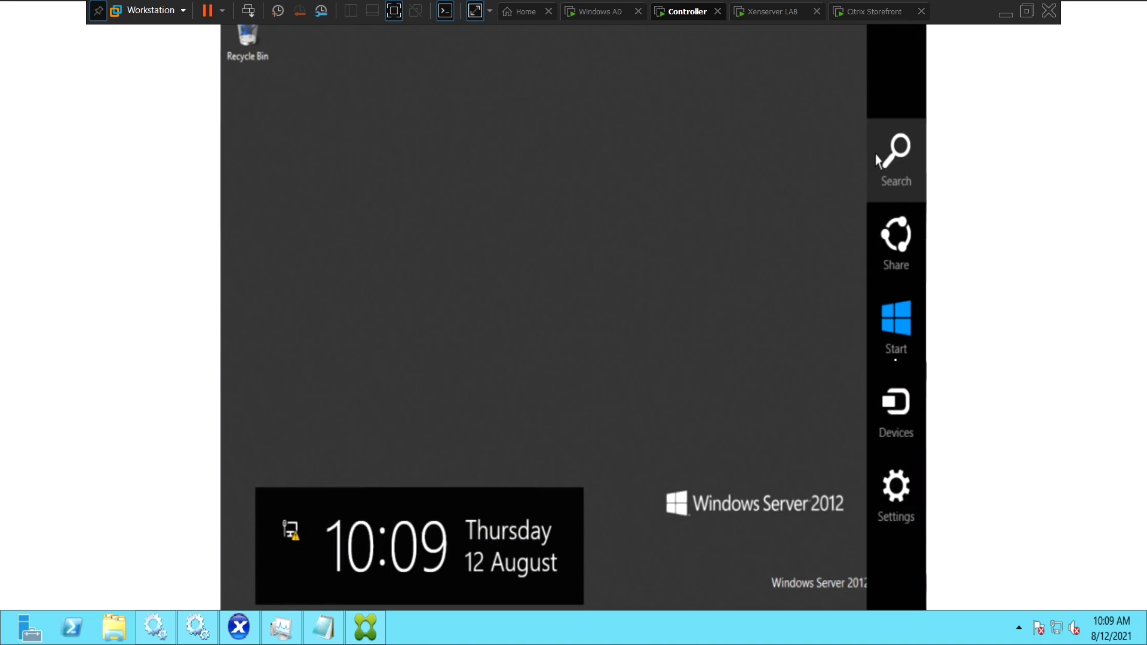
{"action": "left_click", "coordinate": [886, 164]}
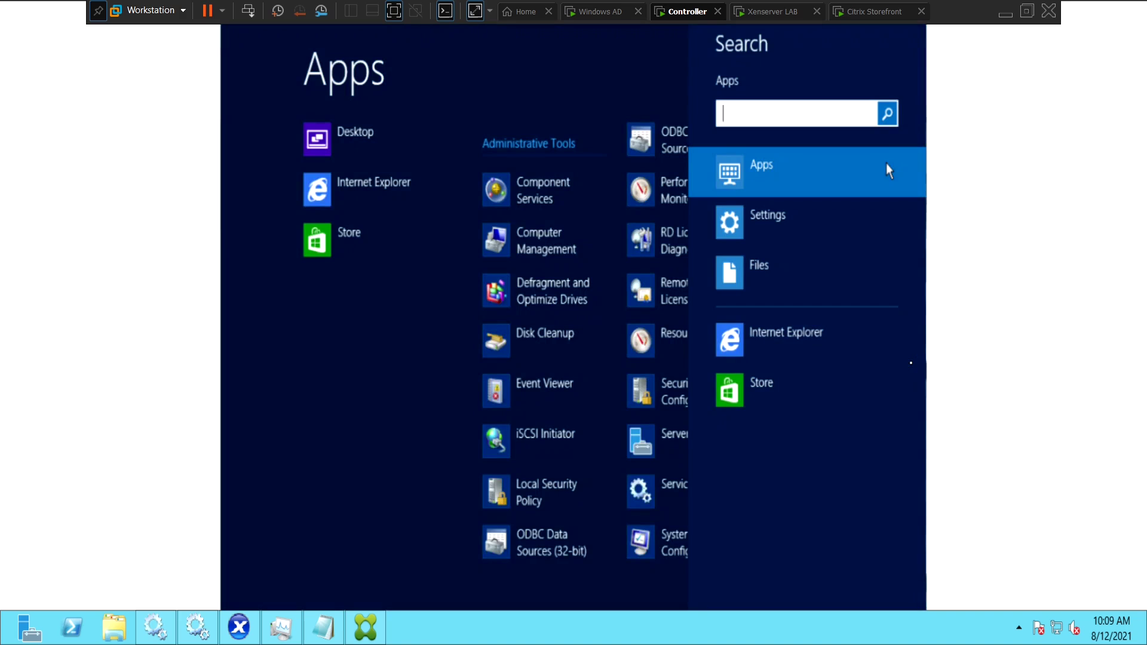
{"action": "type", "text": "services"}
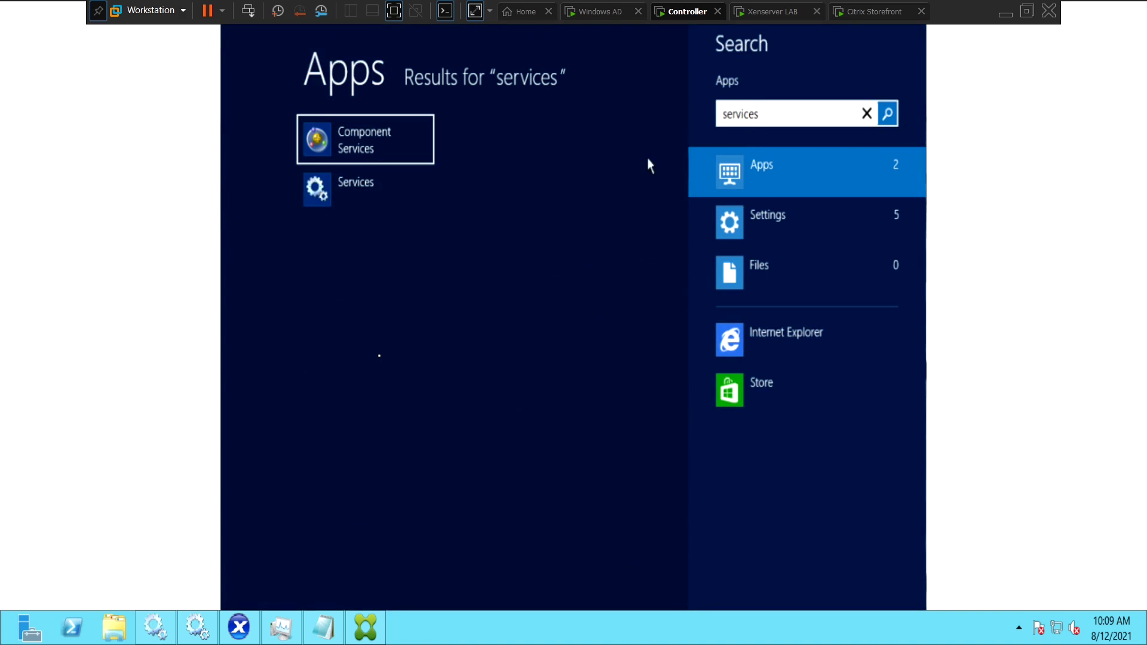
{"action": "left_click", "coordinate": [353, 185]}
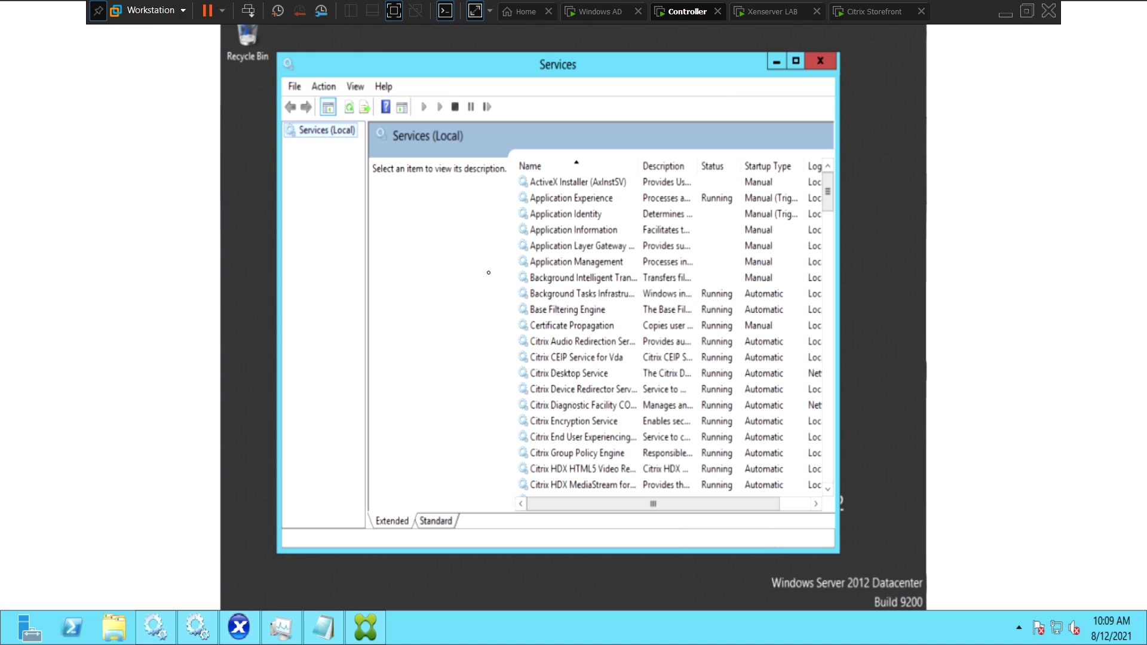
Sort VDI01's services by status, check the Citrix Desktop Service, and minimize the Services window.
{"action": "key", "text": "super+c"}
{"action": "left_click", "coordinate": [716, 170]}
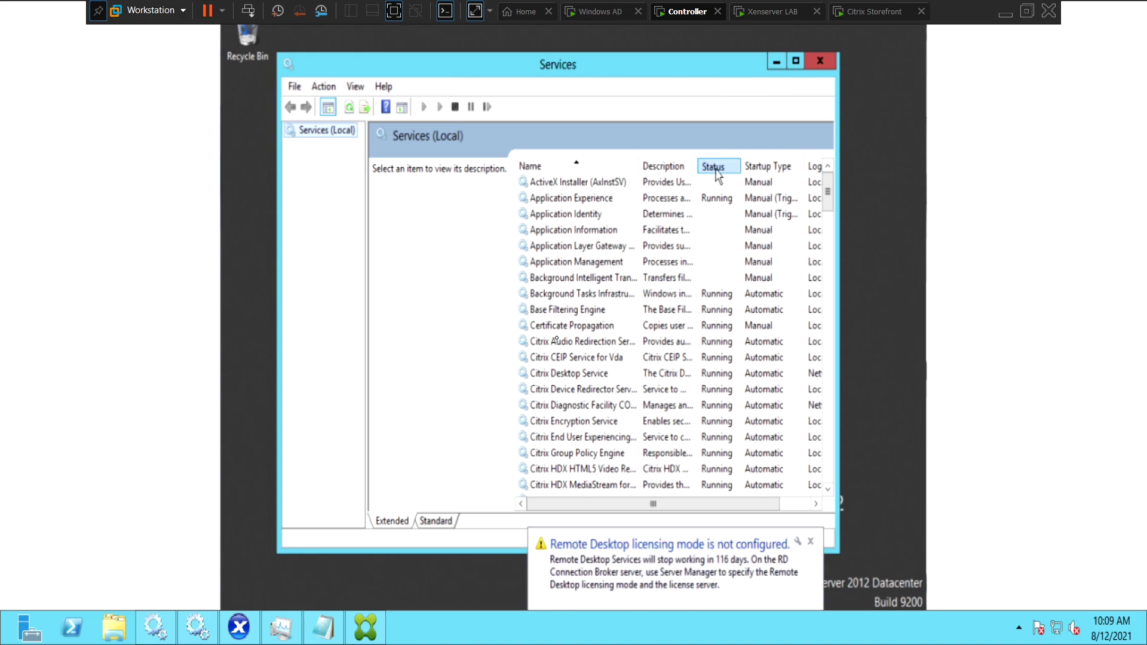
{"action": "left_click", "coordinate": [718, 172]}
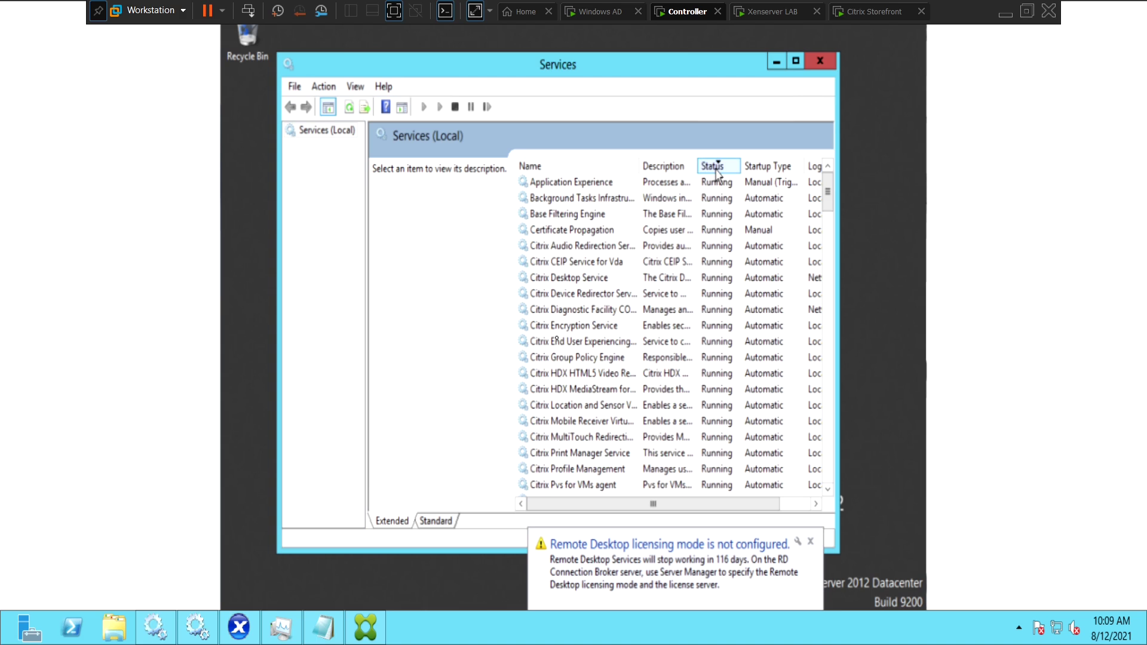
{"action": "left_click", "coordinate": [568, 280]}
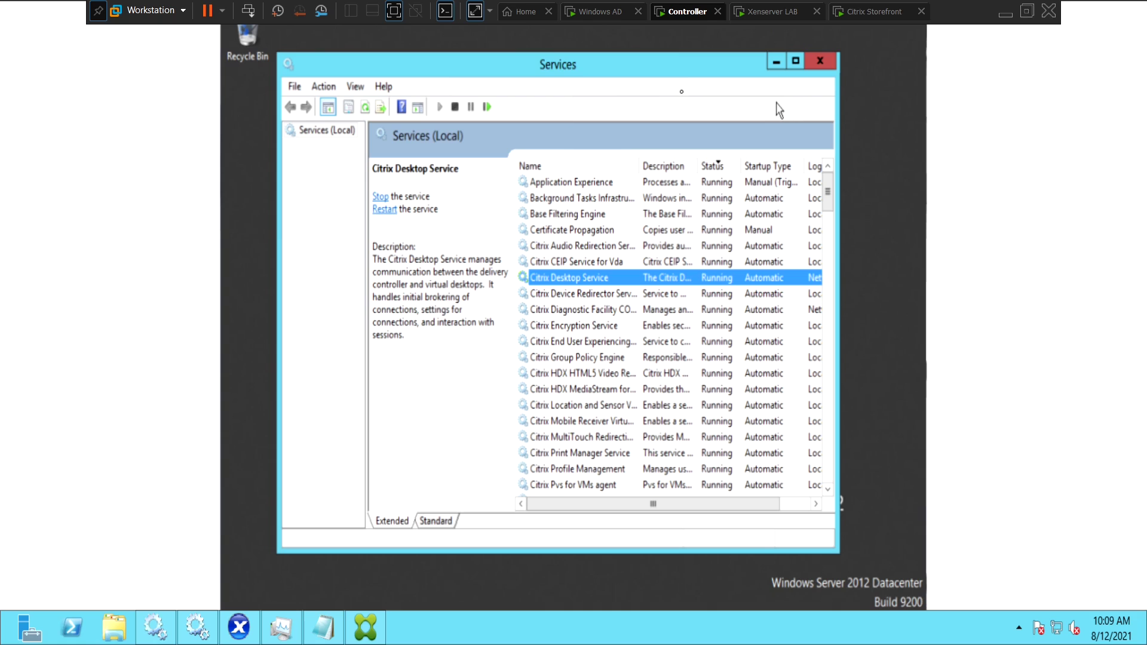
{"action": "left_click", "coordinate": [776, 64]}
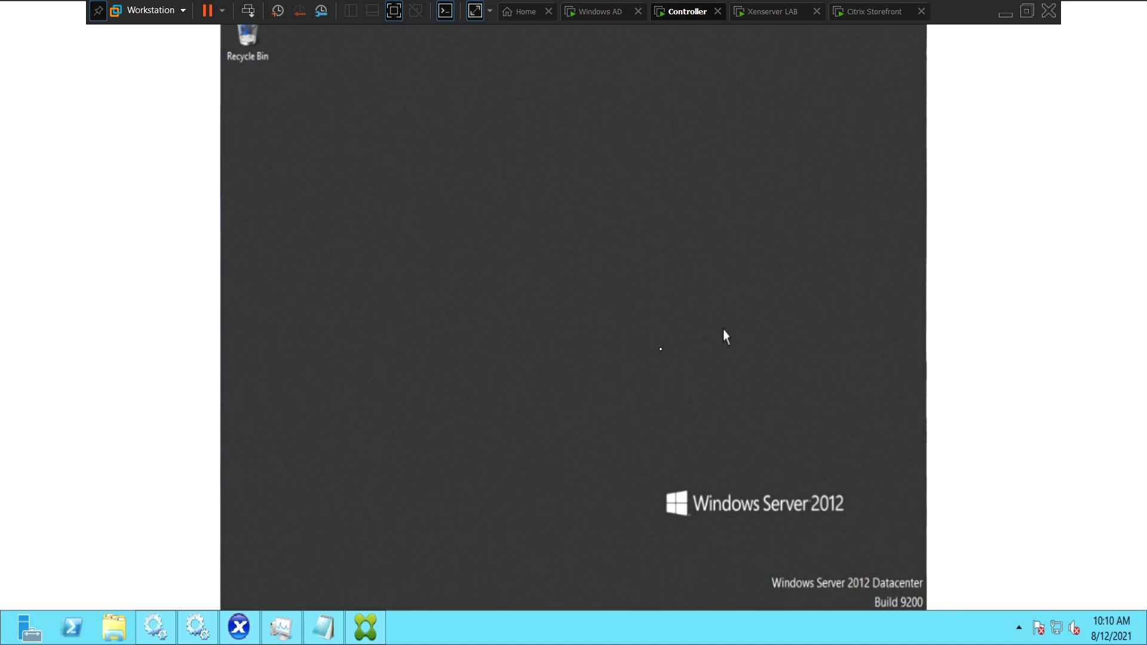
Search VDI01's apps for "appwiz.cpl", check Programs and Features for the Citrix Virtual Delivery Agent, and minimize the window.
{"action": "mouse_move", "coordinate": [935, 509]}
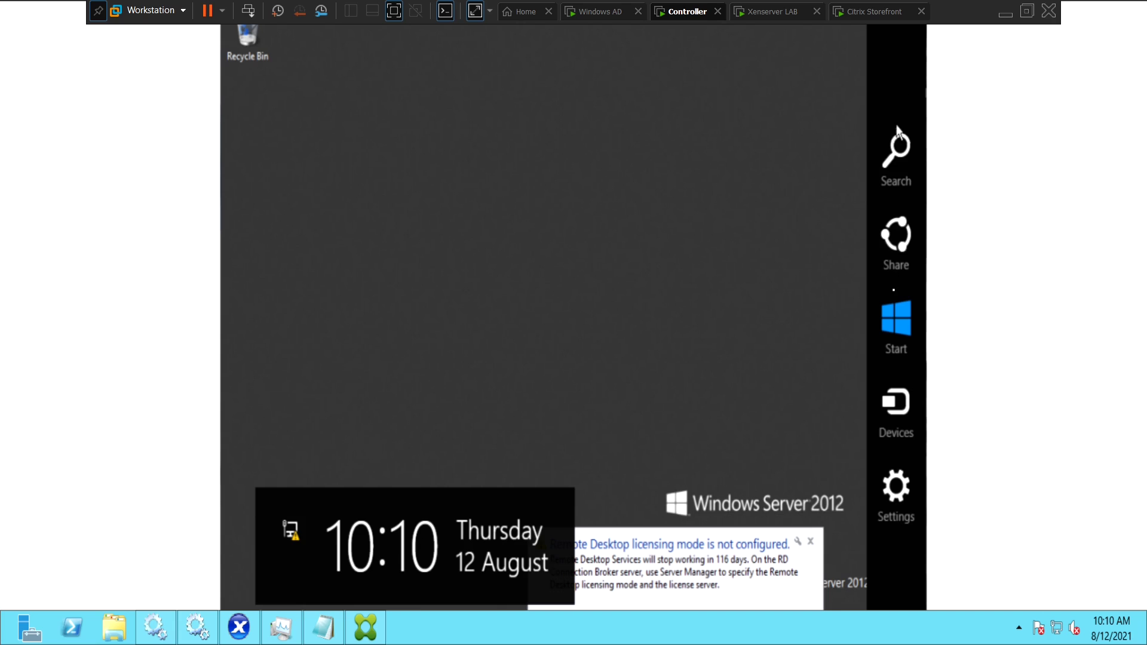
{"action": "left_click", "coordinate": [895, 157]}
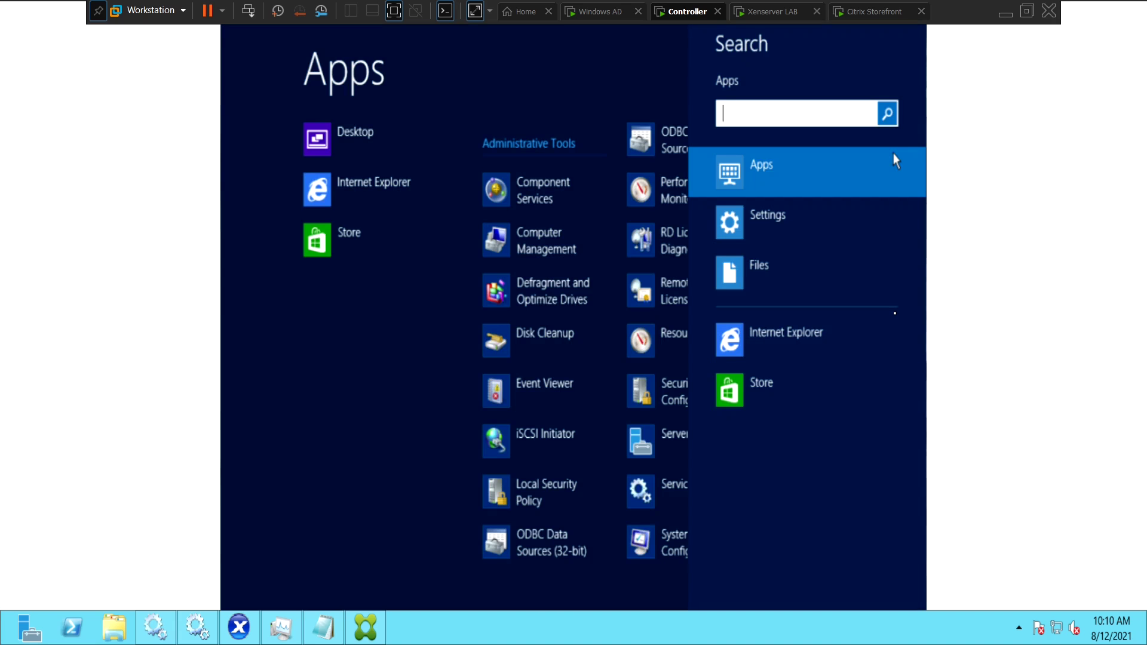
{"action": "type", "text": "appwiz"}
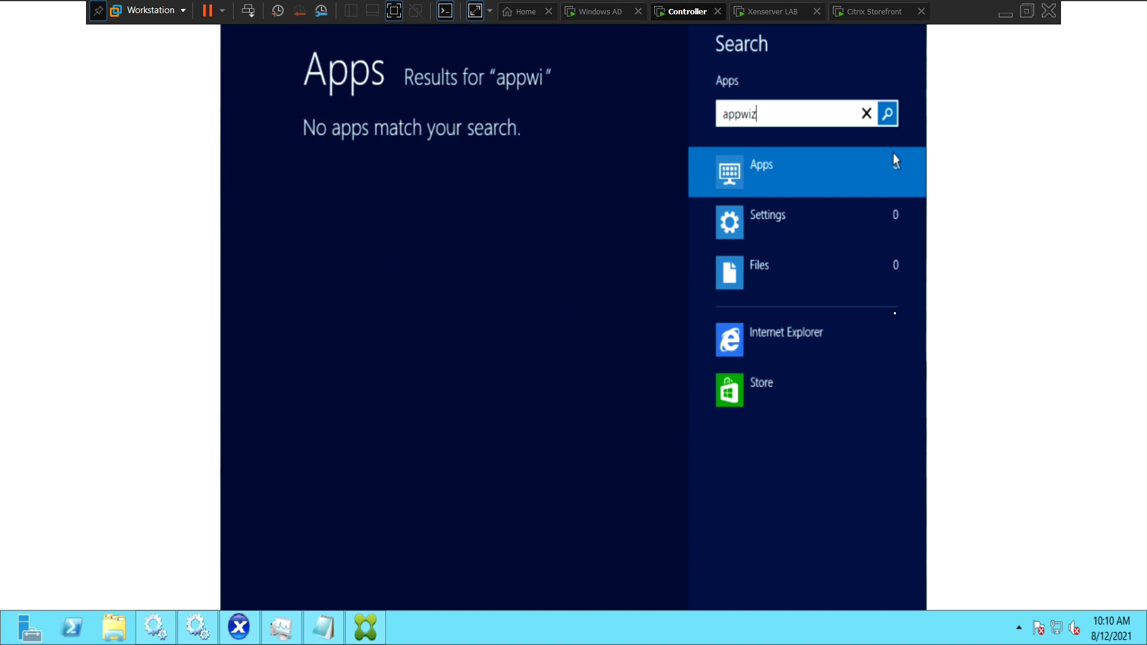
{"action": "type", "text": ".cpl"}
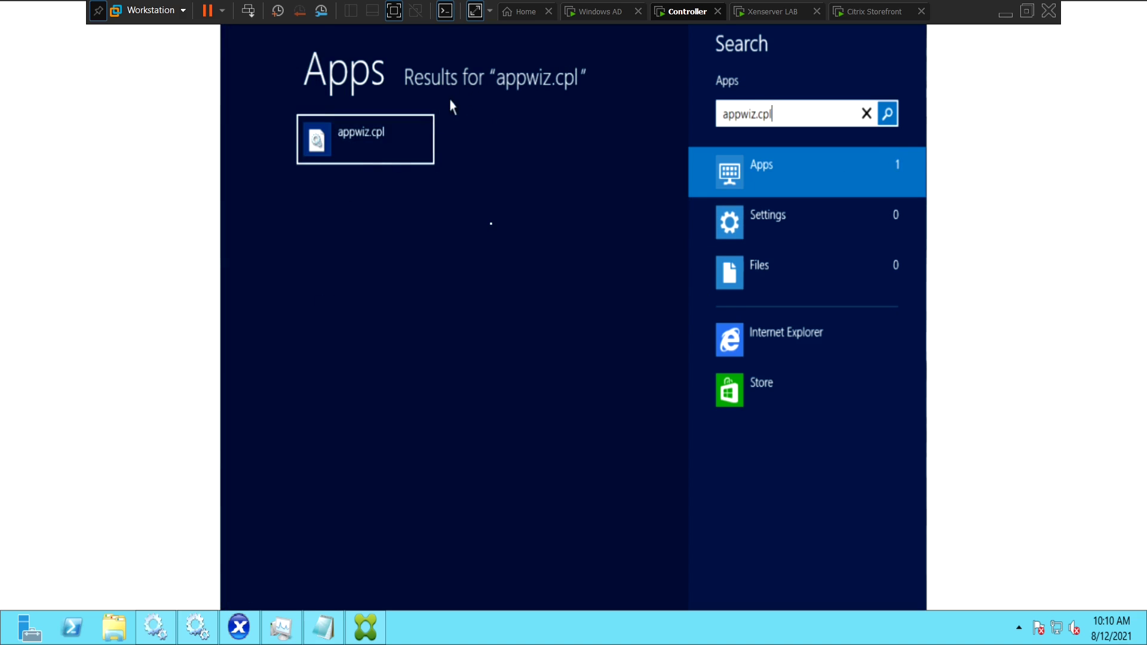
{"action": "left_click", "coordinate": [417, 130]}
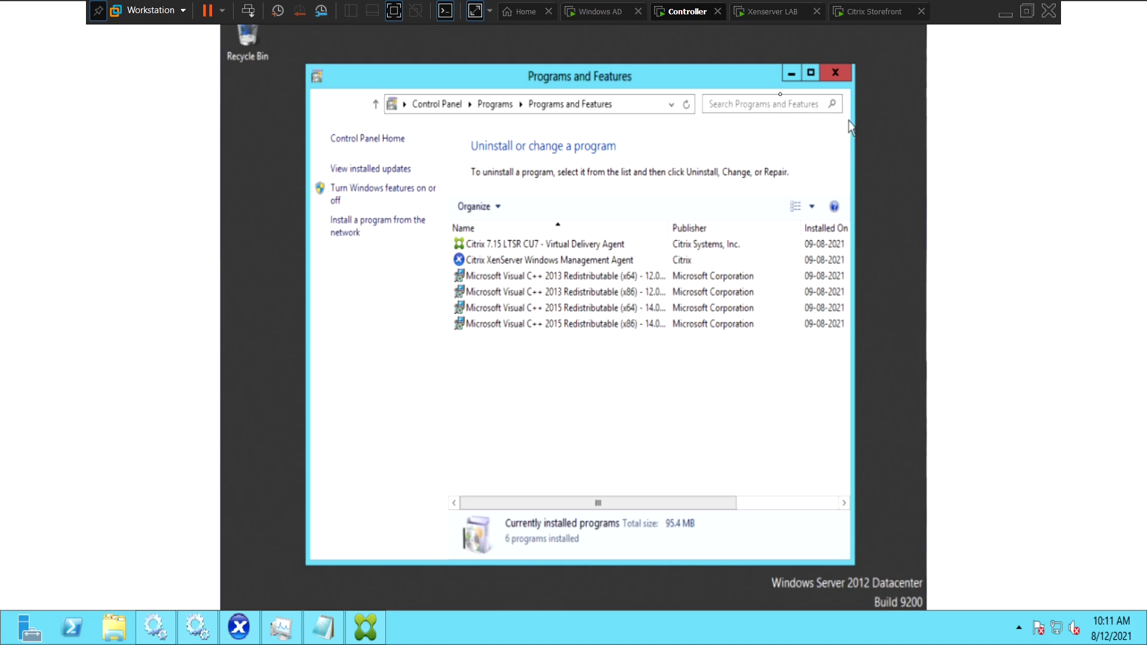
{"action": "left_click", "coordinate": [793, 74]}
Search VDI01's apps for "cmd" and open Command Prompt.
{"action": "mouse_move", "coordinate": [926, 27]}
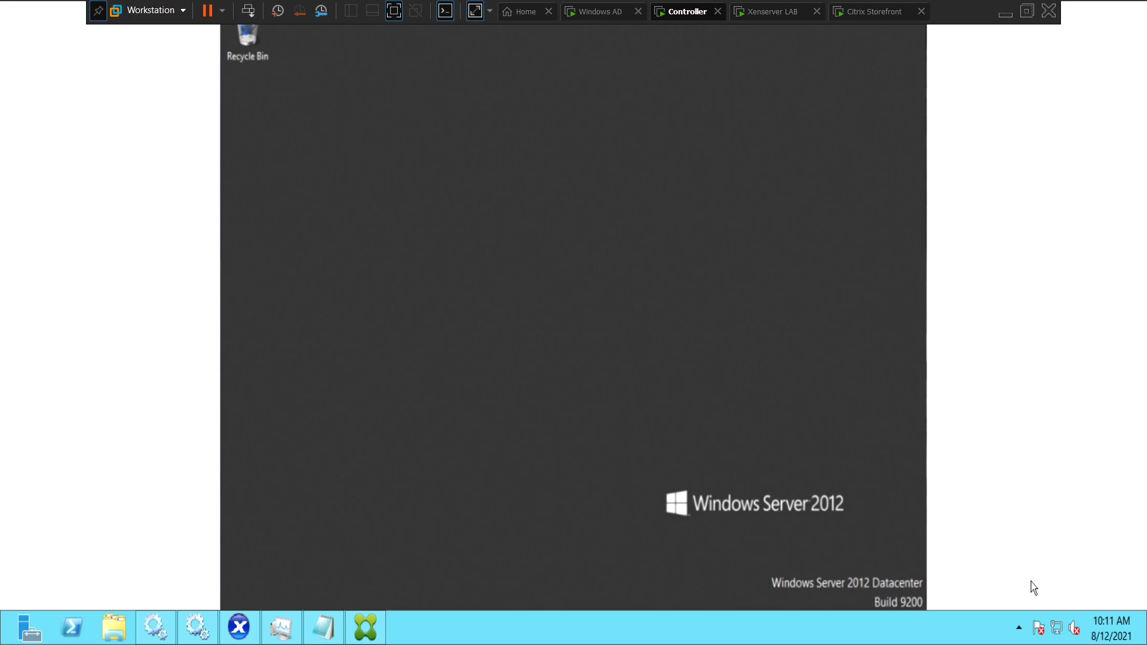
{"action": "mouse_move", "coordinate": [943, 605]}
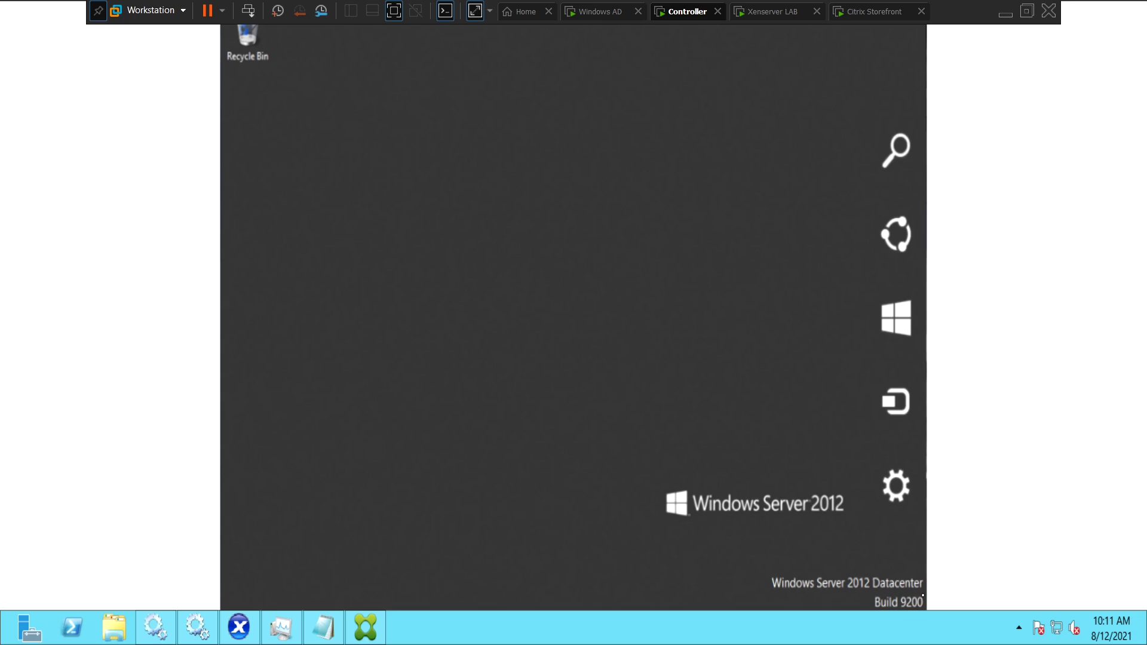
{"action": "mouse_move", "coordinate": [912, 261]}
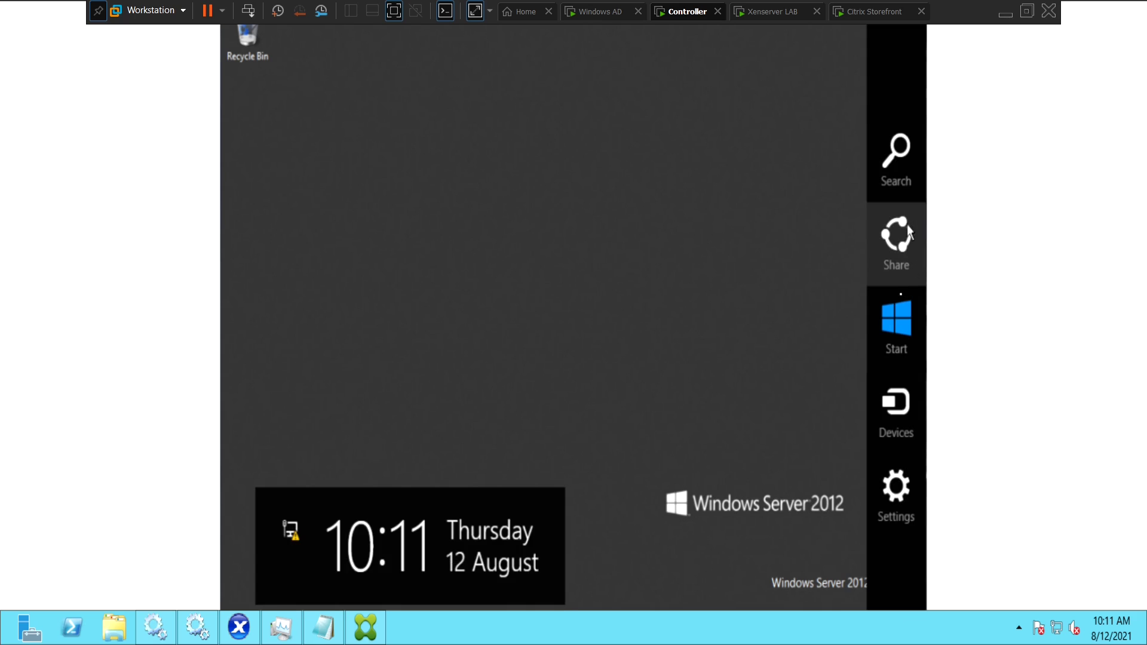
{"action": "left_click", "coordinate": [898, 174]}
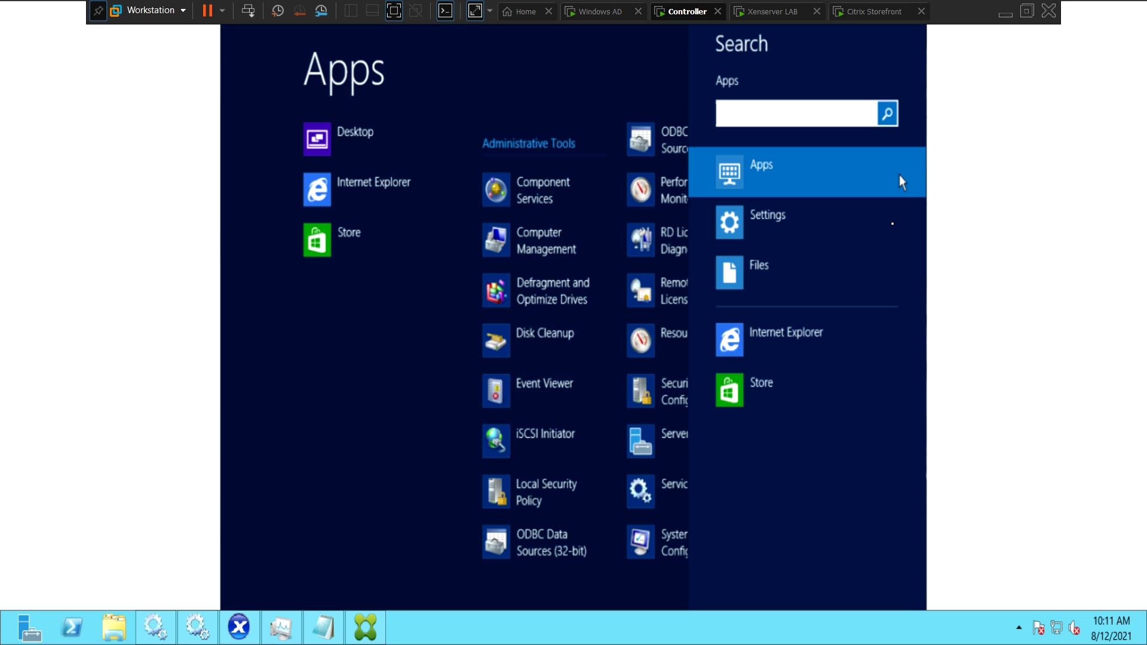
{"action": "type", "text": "cmd"}
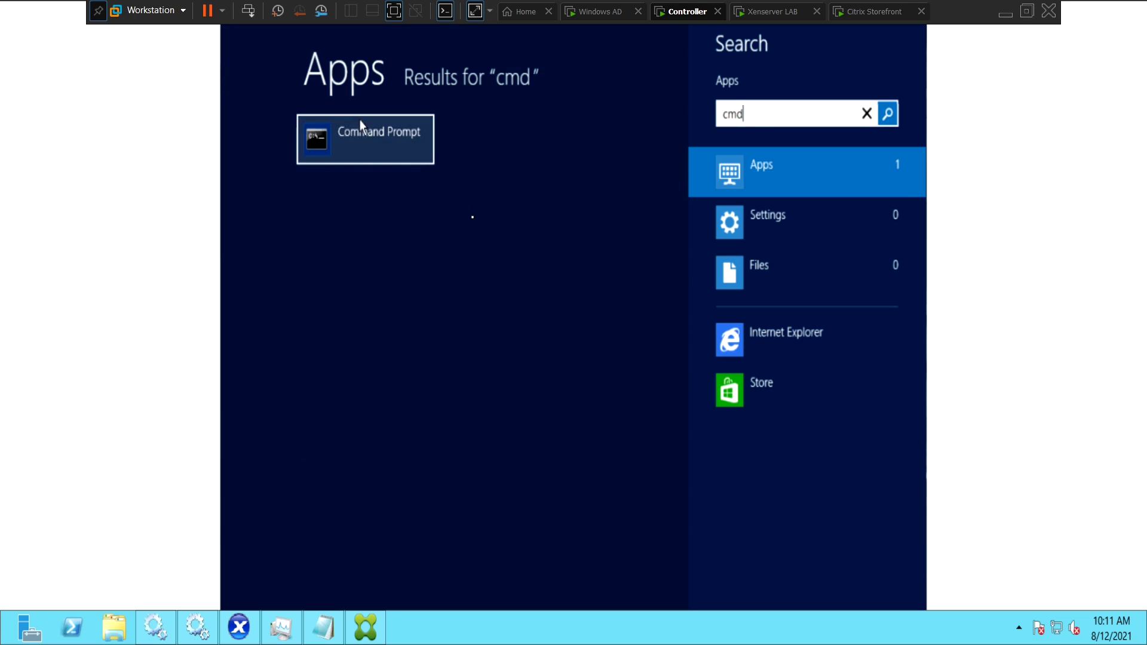
{"action": "left_click", "coordinate": [368, 134]}
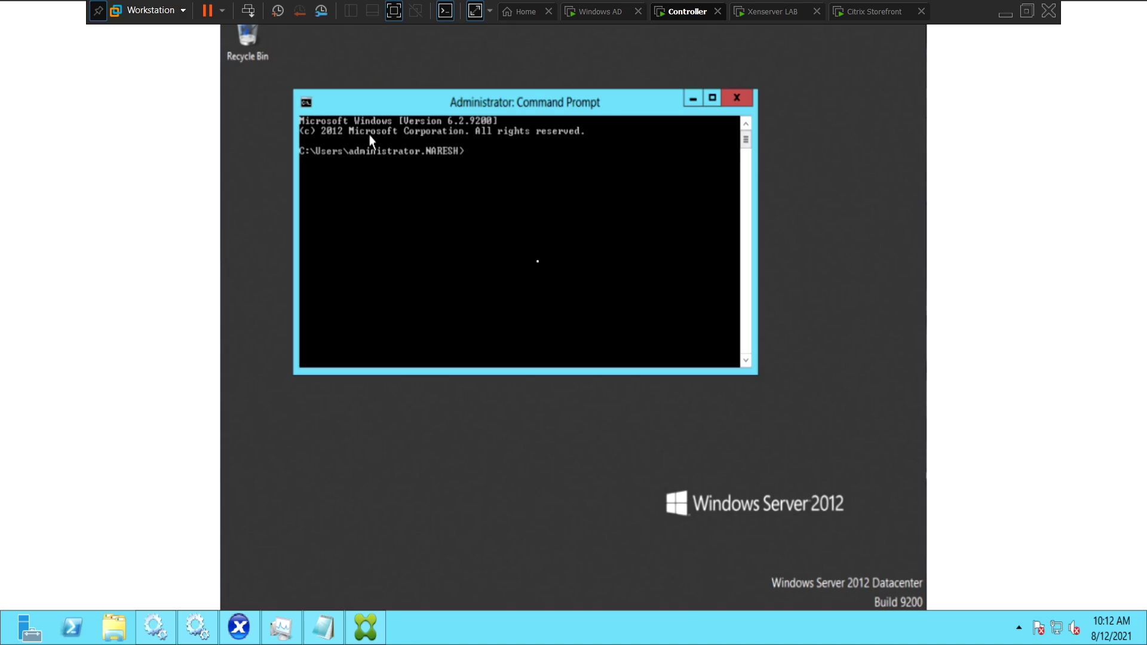
Ping controller.naresh.com twice from VDI01's Command Prompt to test name resolution.
{"action": "type", "text": "ping controller.naresh.com"}
{"action": "key", "text": "Return"}
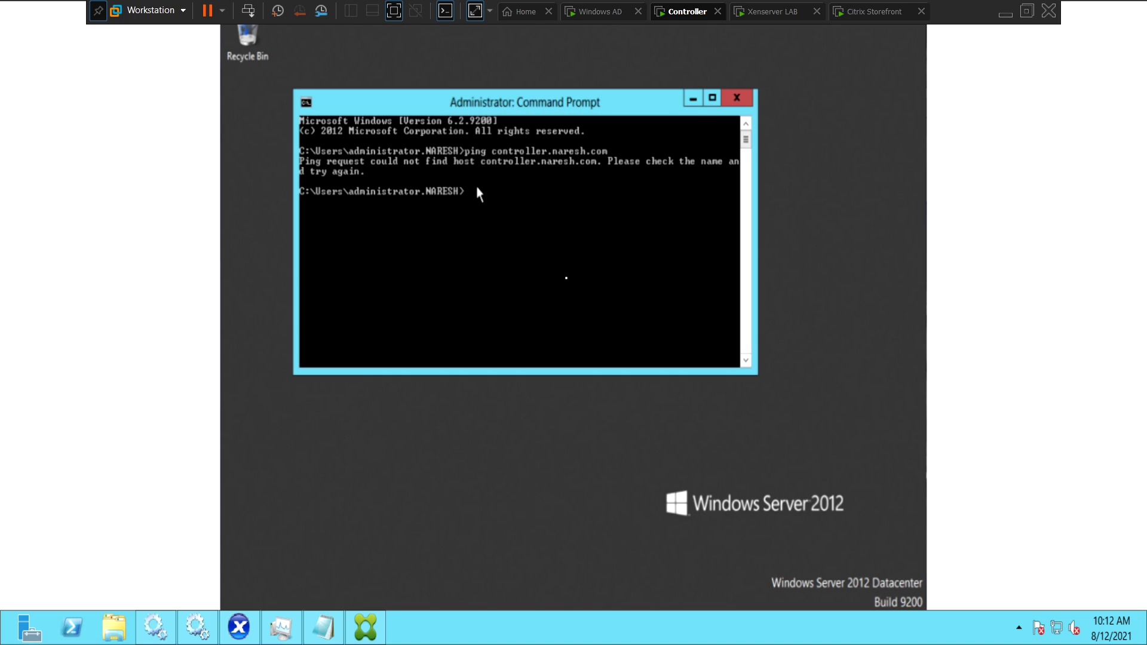
{"action": "key", "text": "Up"}
{"action": "key", "text": "Return"}
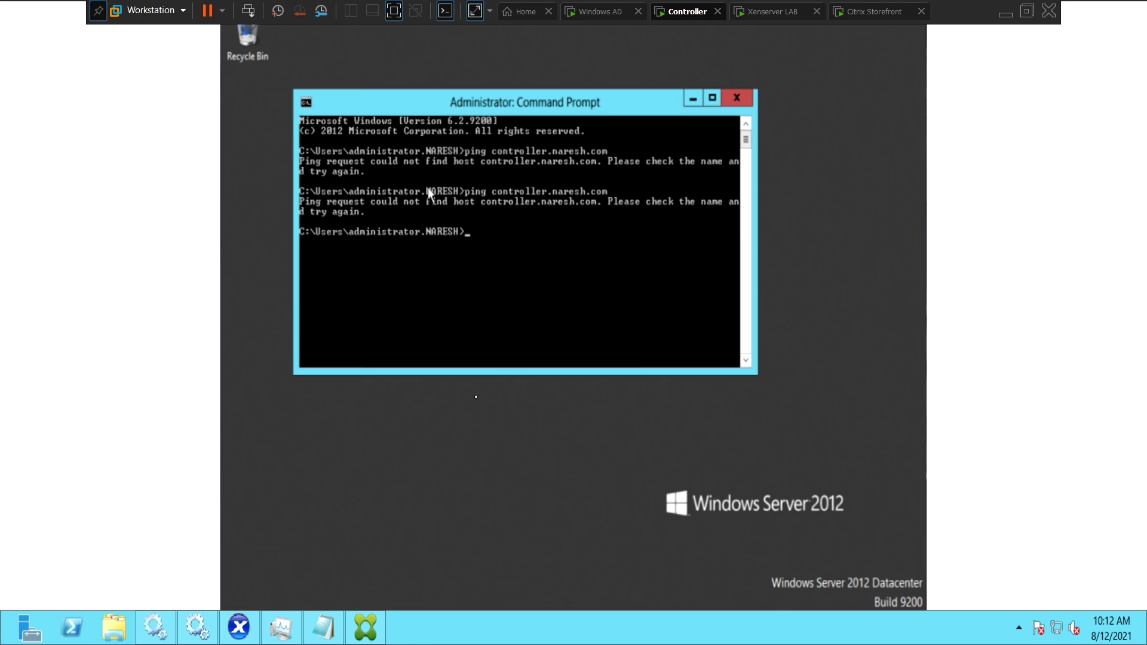
Begin a ping command on VDI01 and look up the Controller's IP address with ipconfig in the Controller's own Command Prompt.
{"action": "type", "text": "ping"}
{"action": "mouse_move", "coordinate": [1144, 642]}
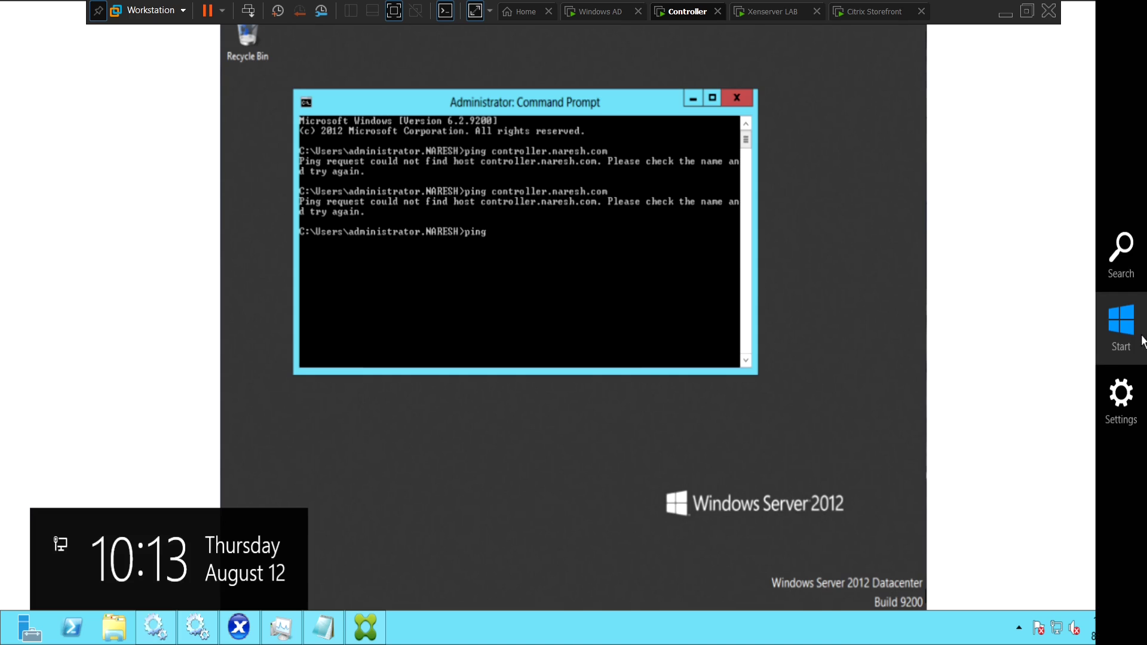
{"action": "left_click", "coordinate": [1131, 273]}
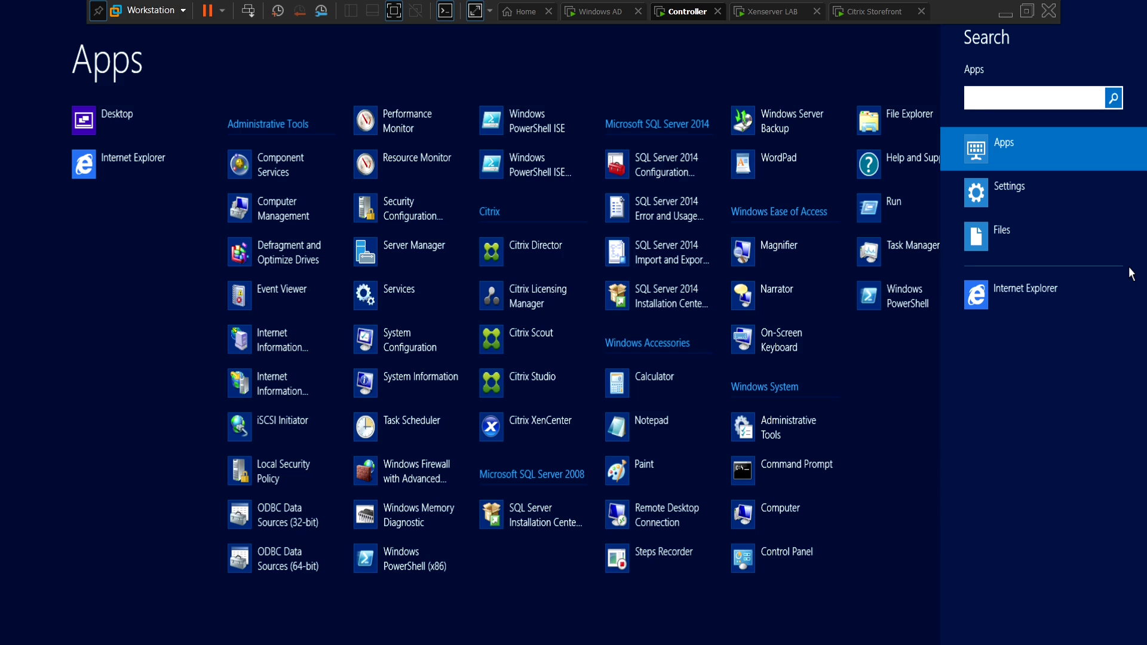
{"action": "type", "text": "cmd"}
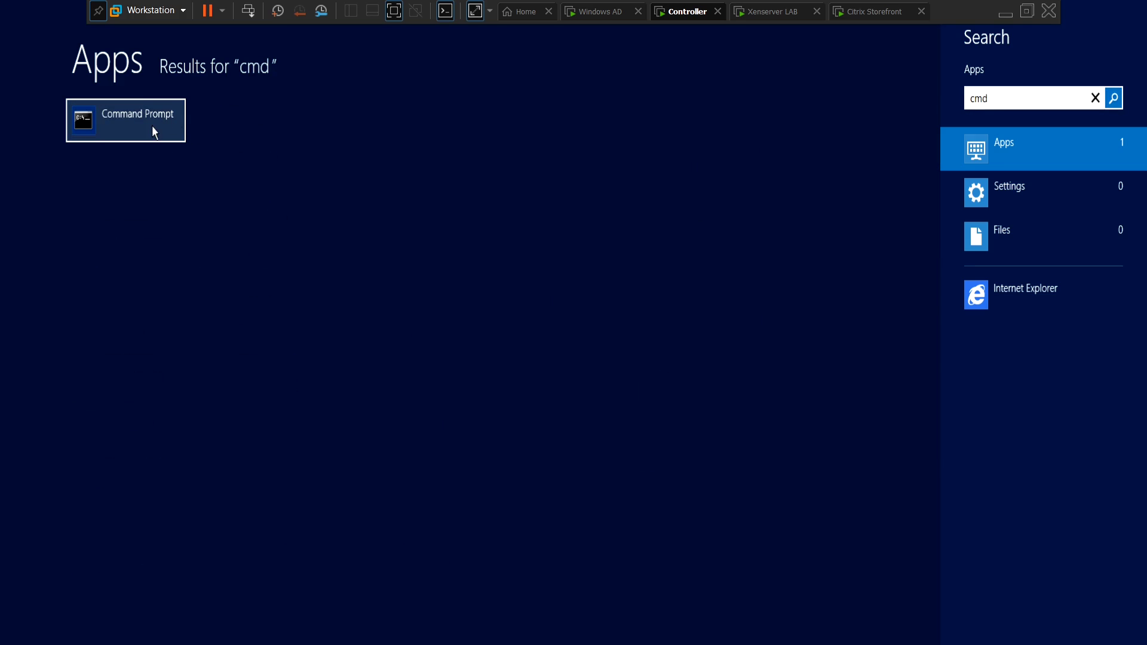
{"action": "left_click", "coordinate": [153, 127]}
{"action": "type", "text": "ipconfig"}
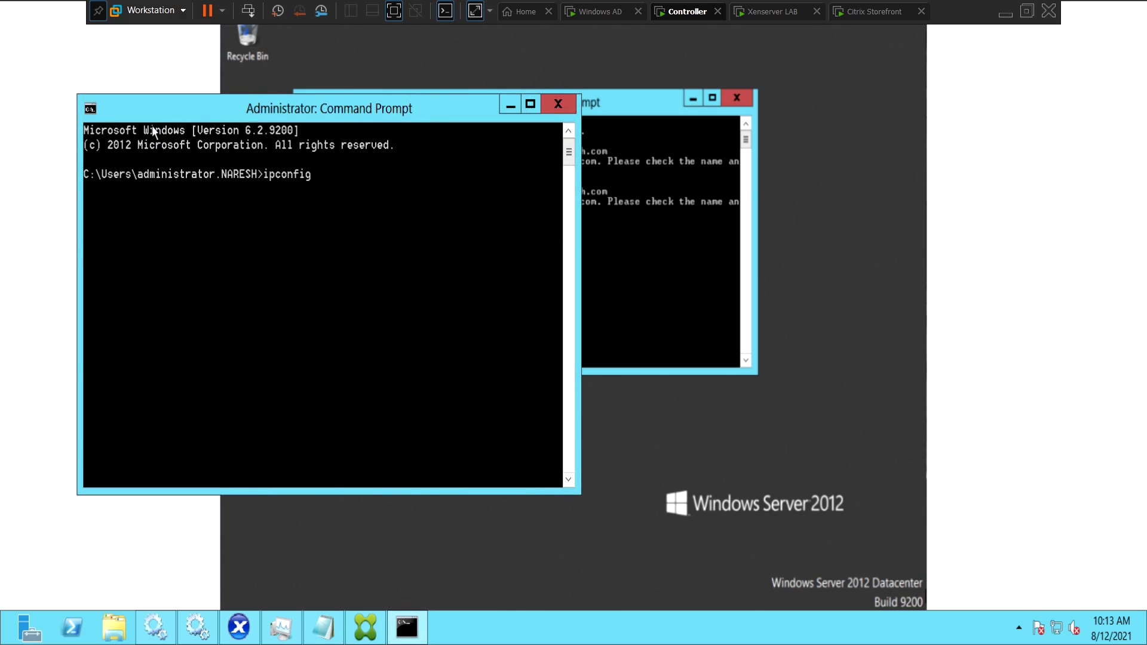
{"action": "key", "text": "Return"}
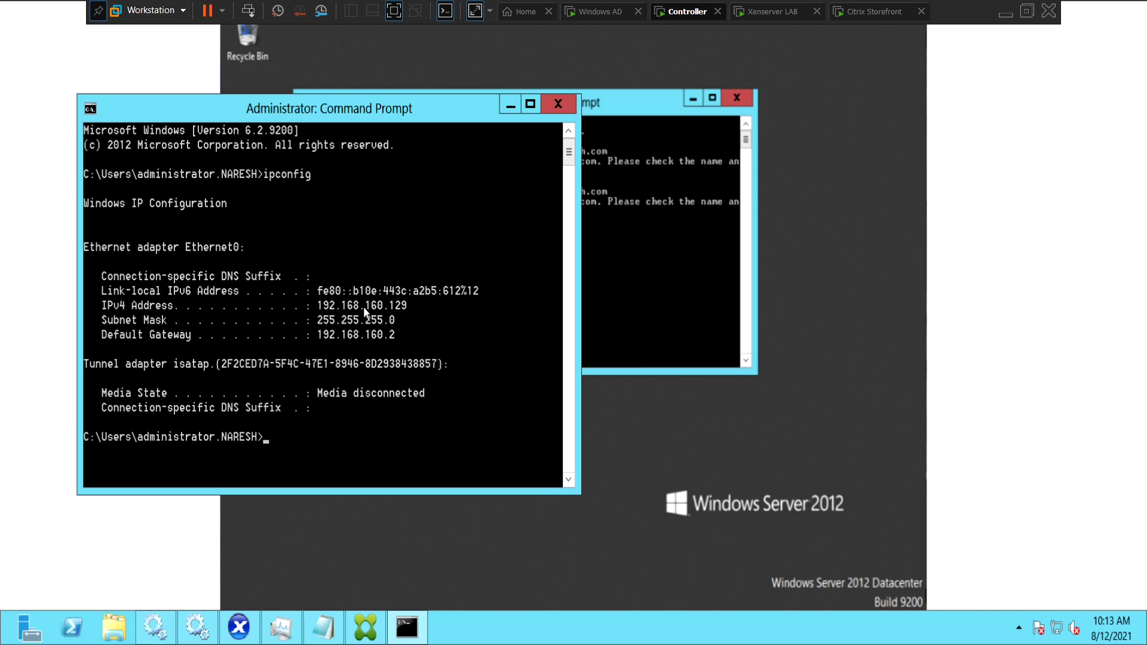
{"action": "left_click", "coordinate": [510, 106]}
Complete VDI01's ping command with the Controller's address 192.168.160.129 and the -t option, and run it.
{"action": "type", "text": "192"}
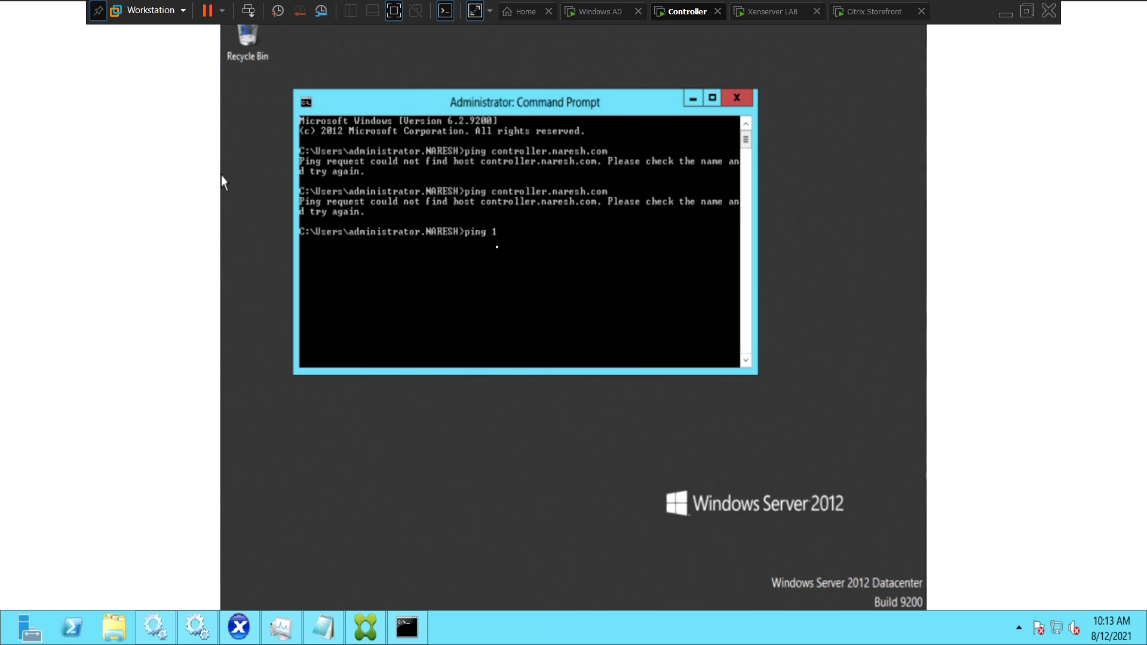
{"action": "type", "text": "68.160.129 -t"}
{"action": "key", "text": "Return"}
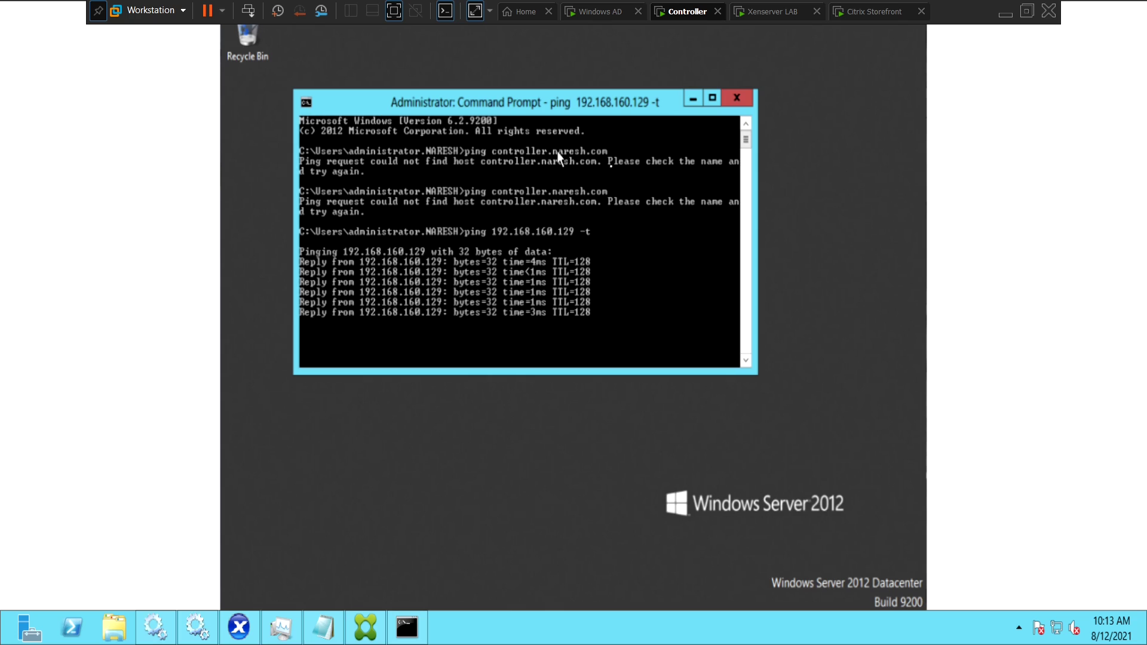
Set the font size of VDI01's Command Prompt to 12 x 16 in its properties.
{"action": "right_click", "coordinate": [481, 99]}
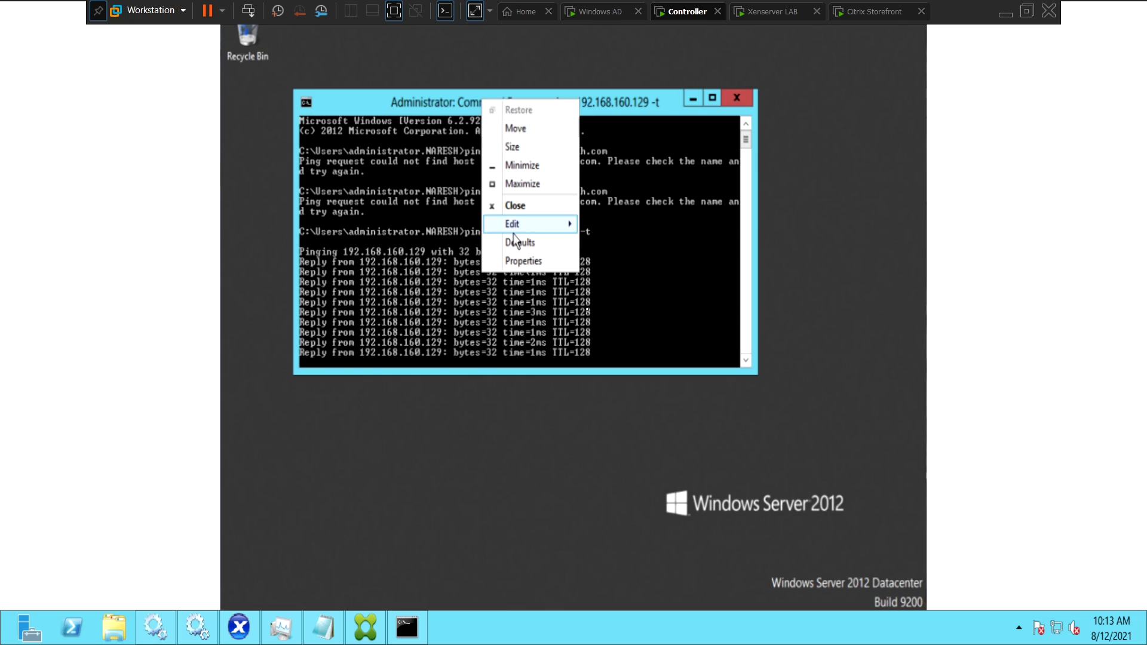
{"action": "left_click", "coordinate": [515, 257]}
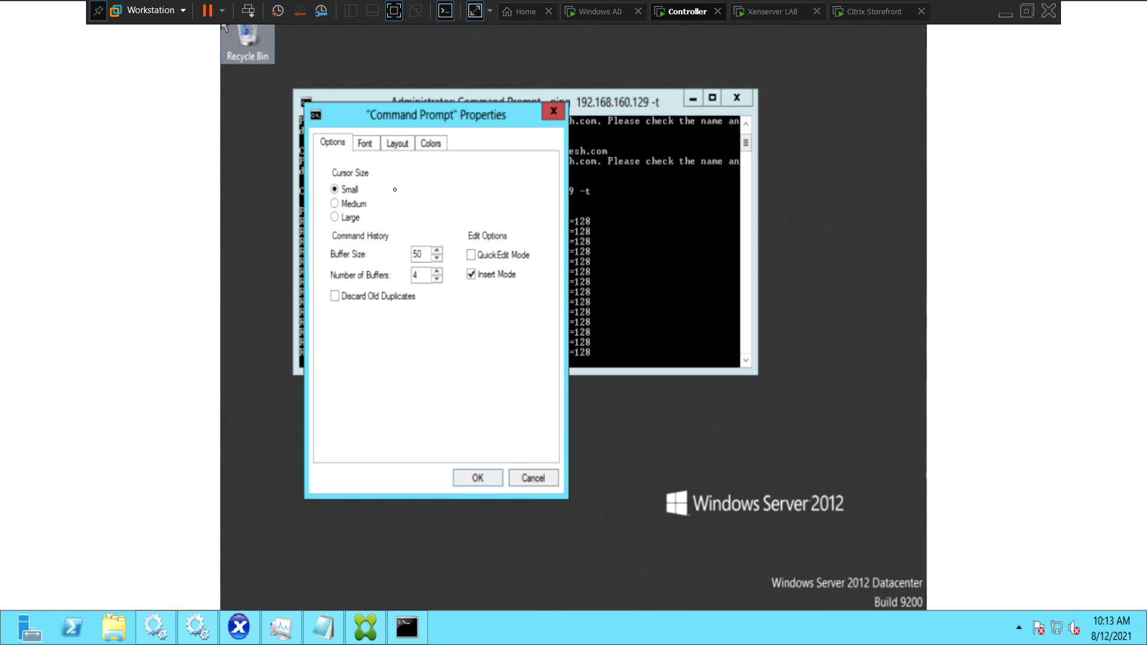
{"action": "left_click", "coordinate": [398, 144]}
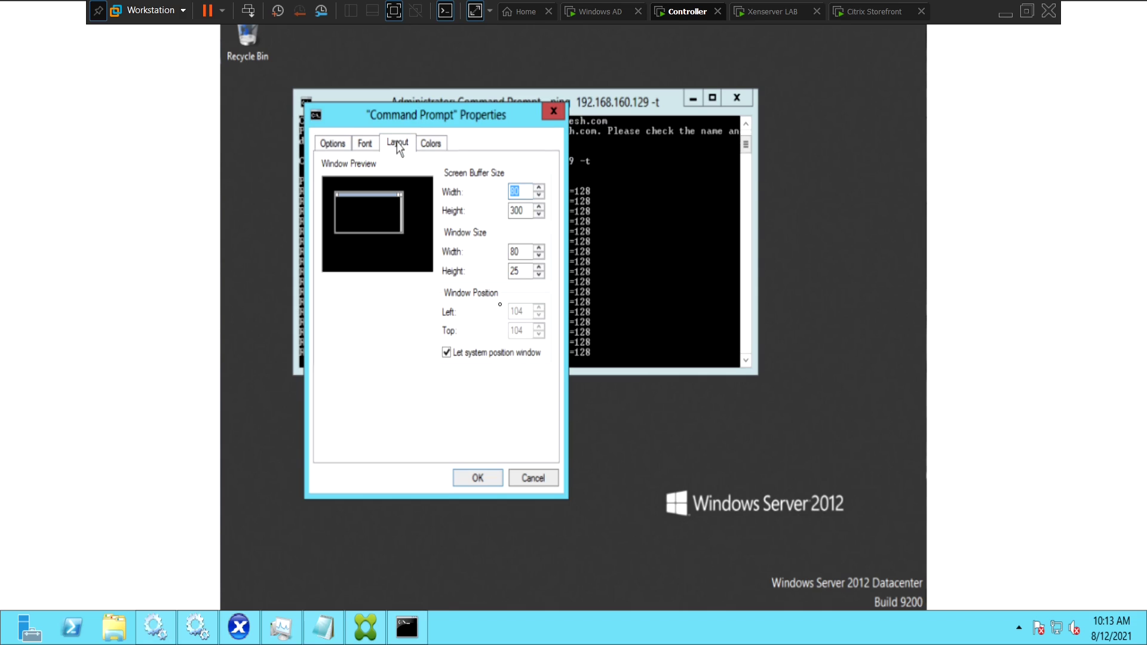
{"action": "left_click", "coordinate": [367, 144]}
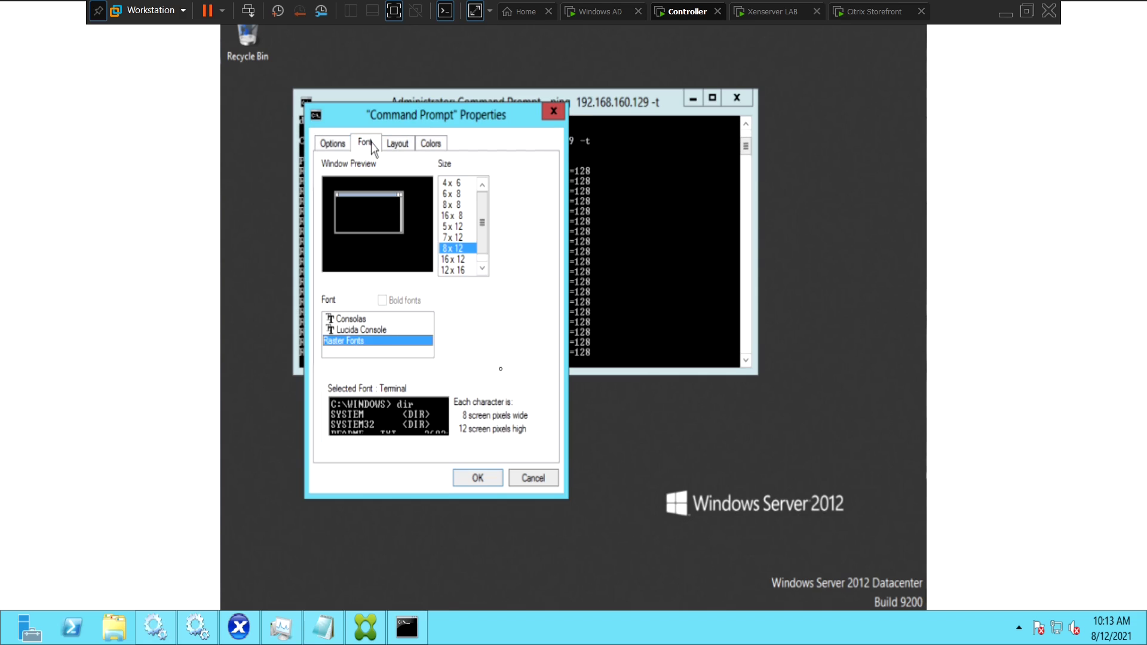
{"action": "left_click", "coordinate": [456, 261]}
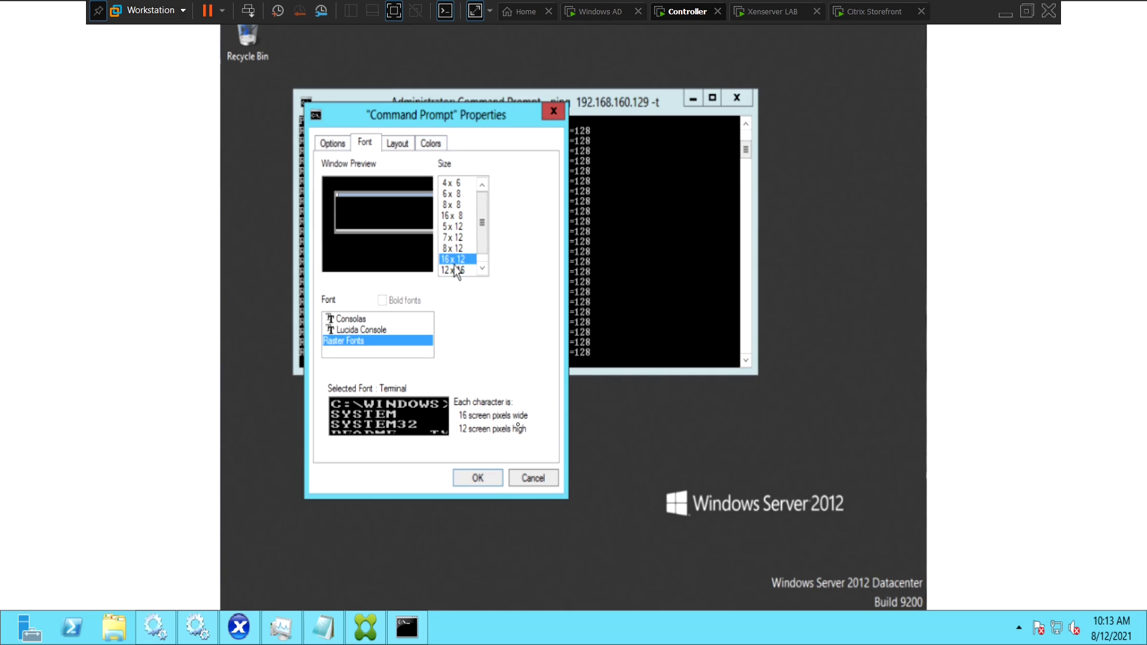
{"action": "left_click", "coordinate": [456, 270]}
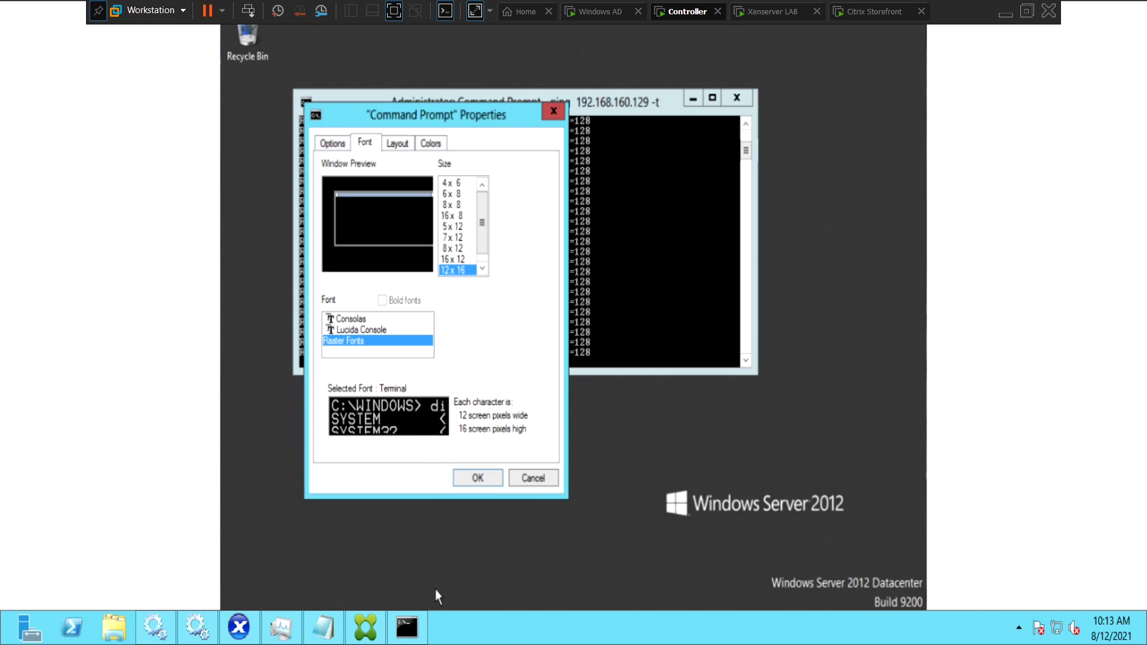
{"action": "left_click", "coordinate": [471, 479]}
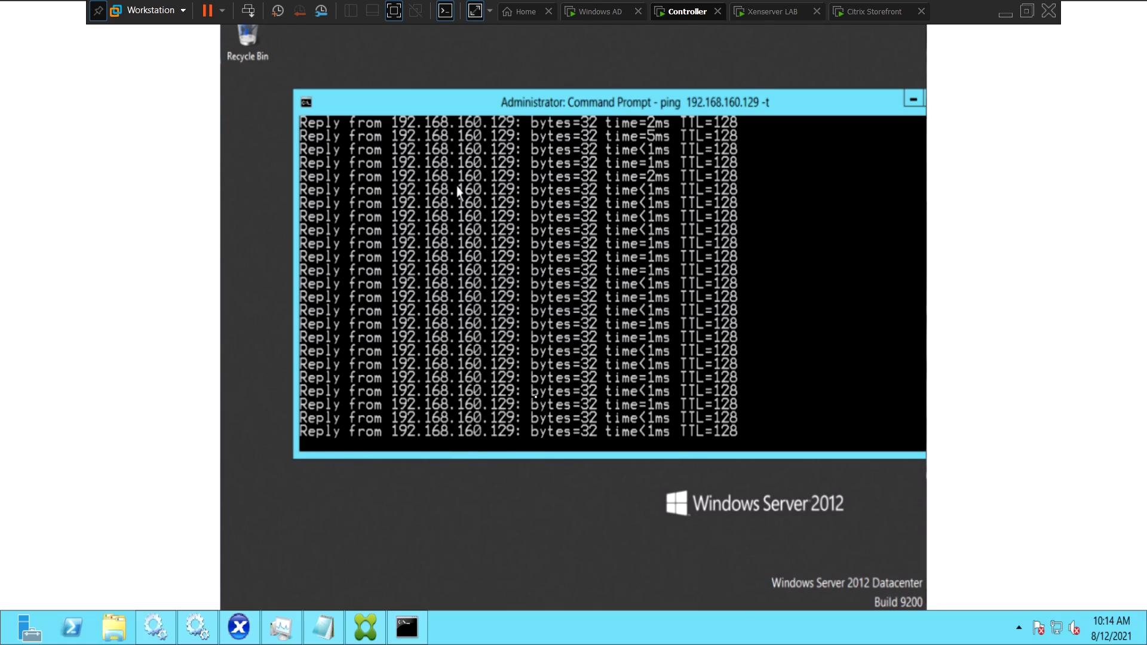
Stop the continuous ping on VDI01, and switch to Citrix Studio to refresh and check the machine's registration state.
{"action": "key", "text": "ctrl+c"}
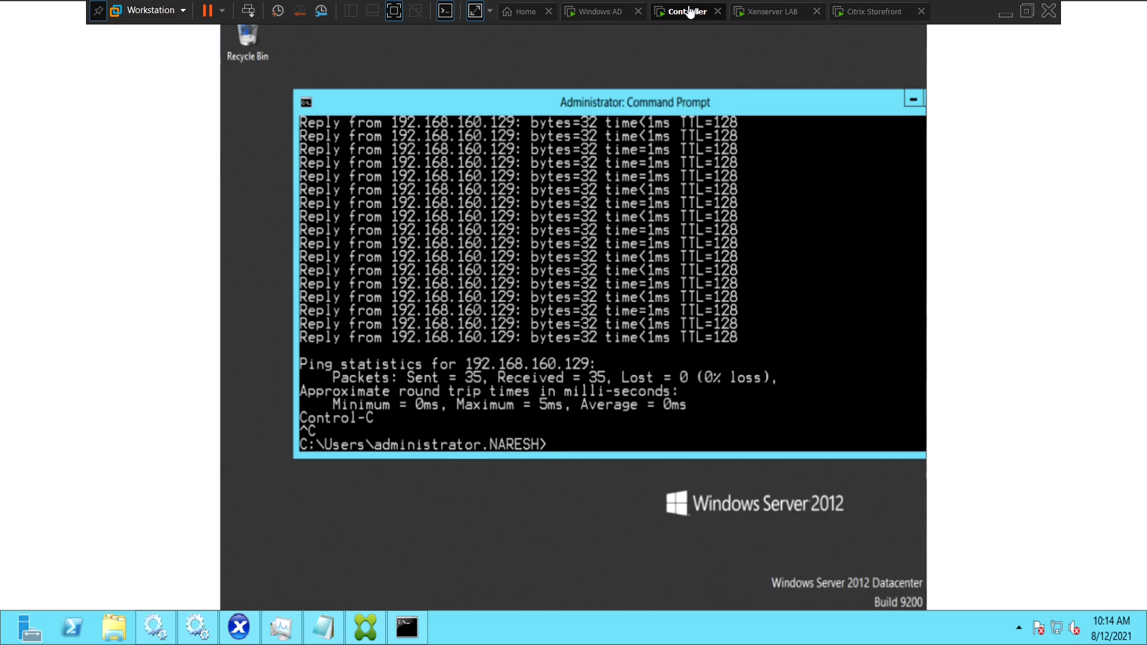
{"action": "left_click", "coordinate": [365, 627]}
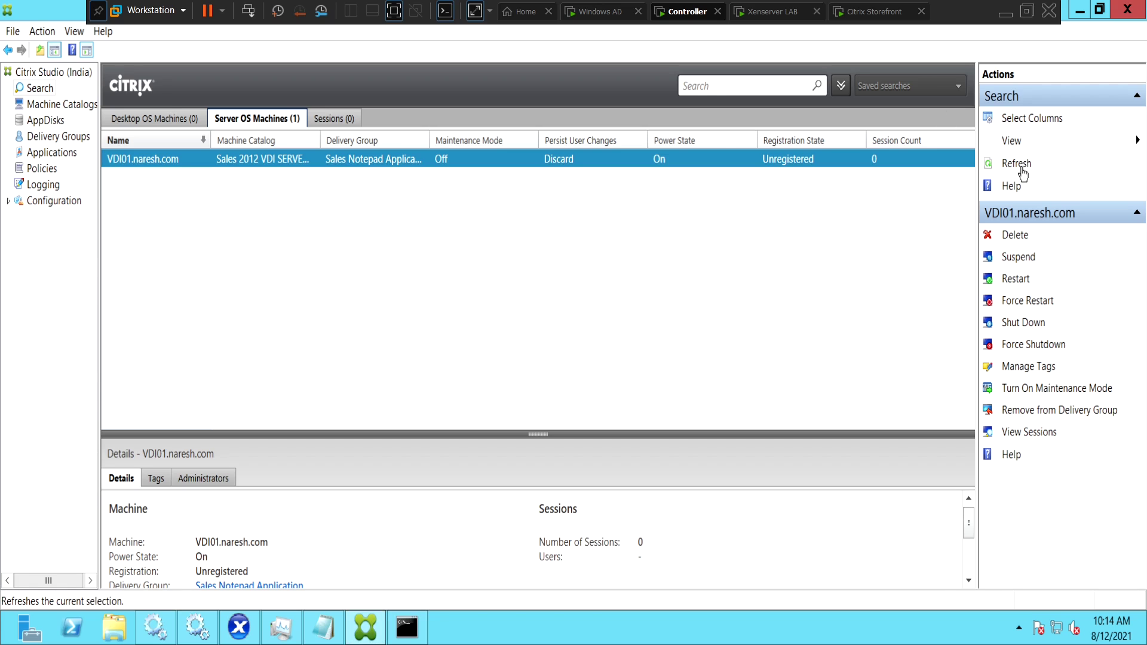
{"action": "left_click", "coordinate": [1019, 164]}
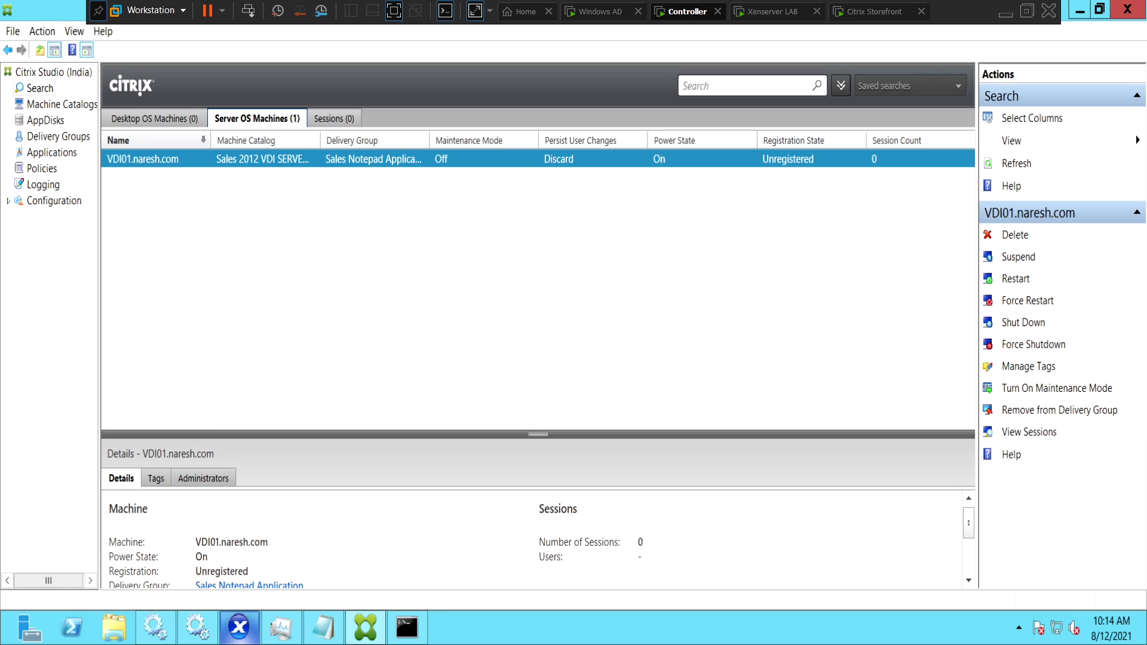
{"action": "left_click", "coordinate": [416, 635]}
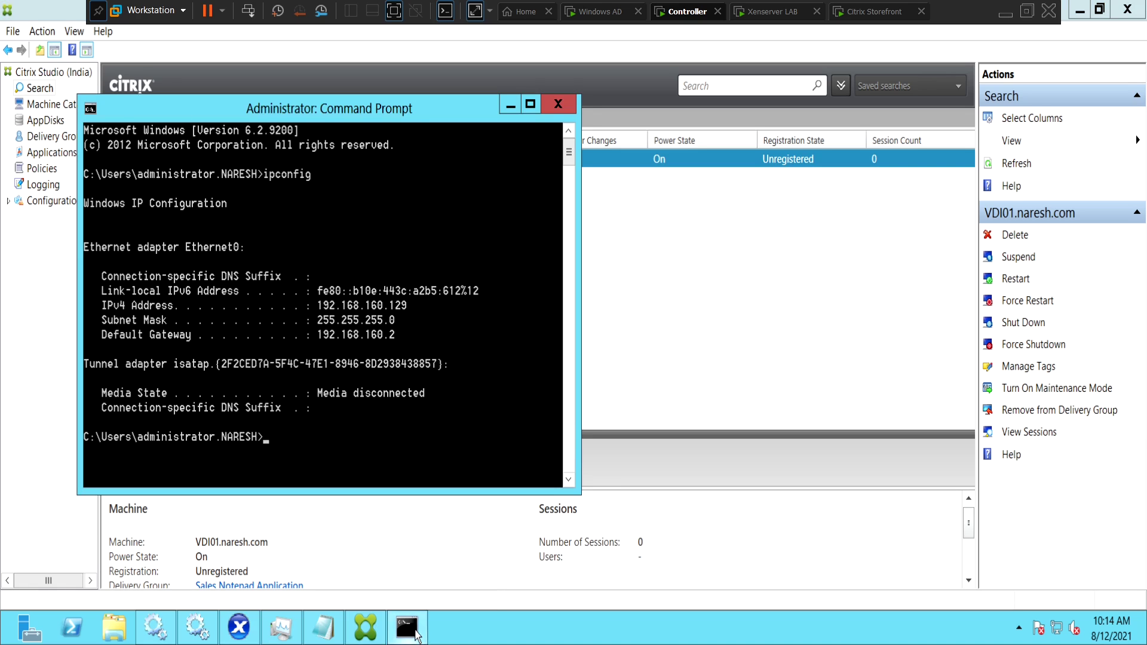
Review the Notepad troubleshooting checklist, highlighting "VDA Software Installation" and "VDA Machine Domain Membership".
{"action": "left_click", "coordinate": [332, 635]}
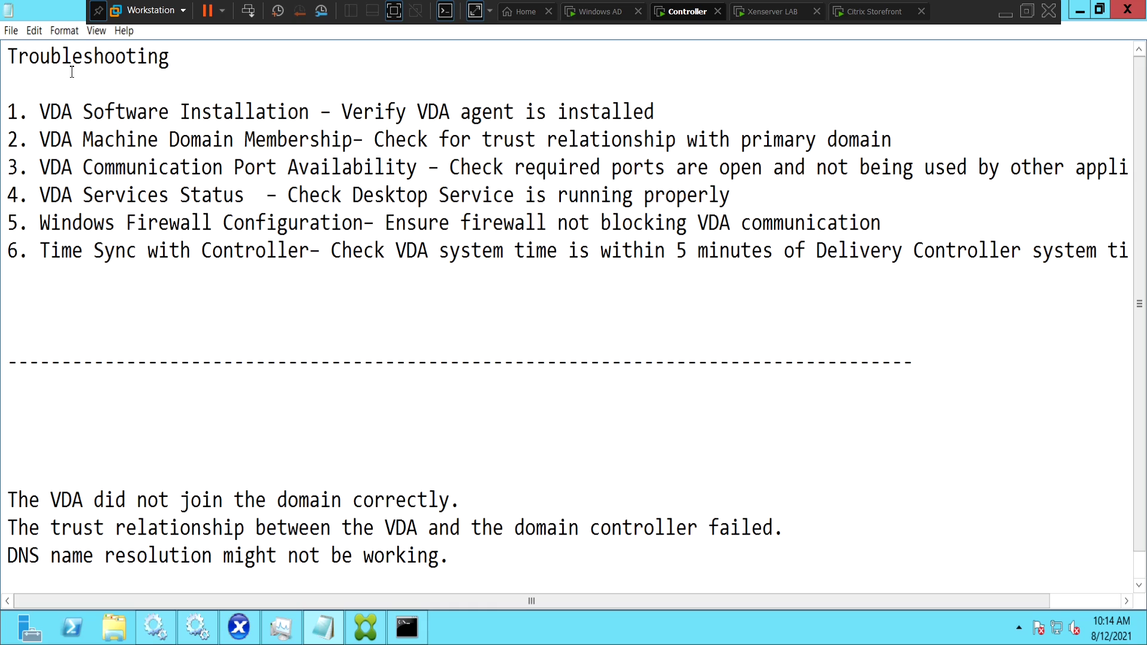
{"action": "left_click_drag", "start_coordinate": [41, 111], "coordinate": [307, 114]}
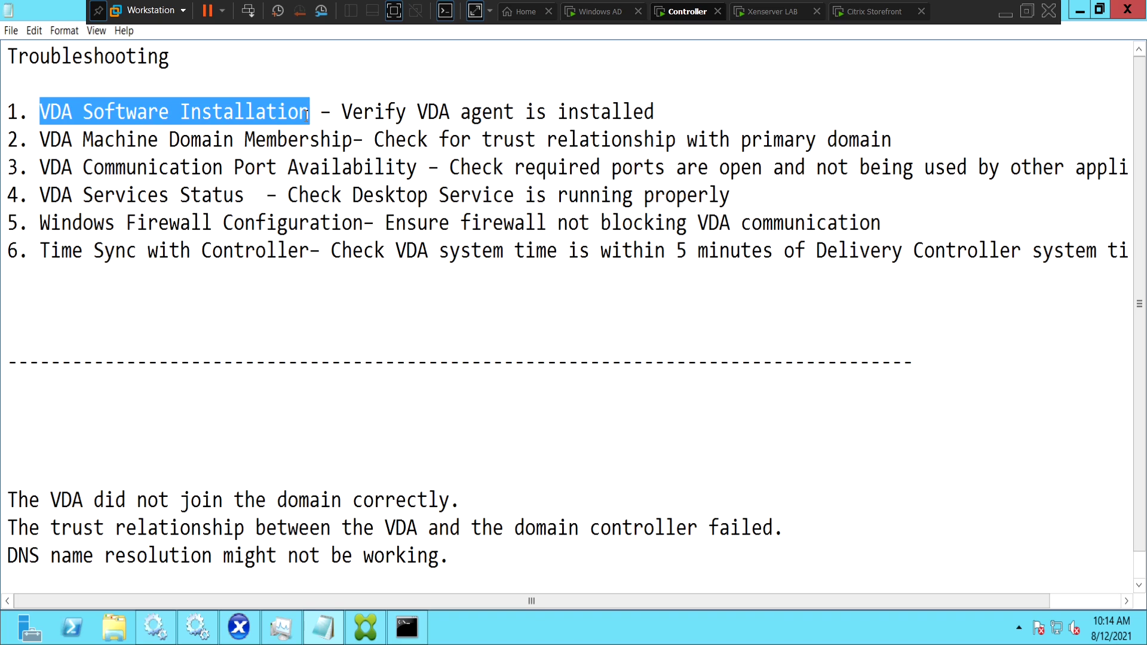
{"action": "left_click", "coordinate": [300, 83]}
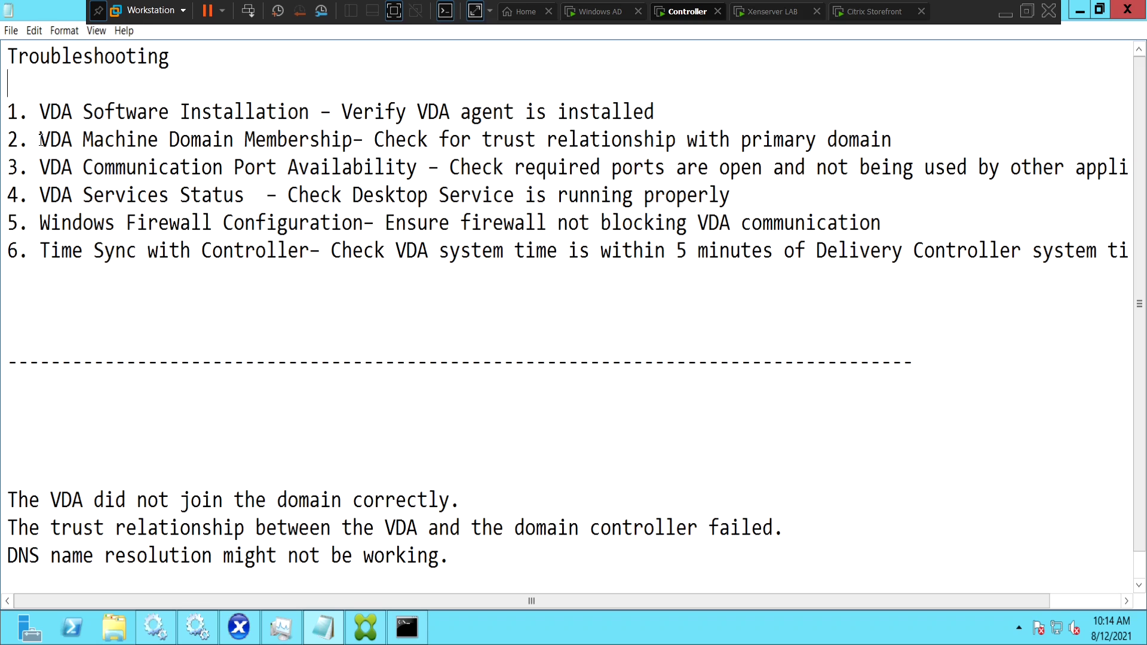
{"action": "left_click_drag", "start_coordinate": [41, 139], "coordinate": [354, 144]}
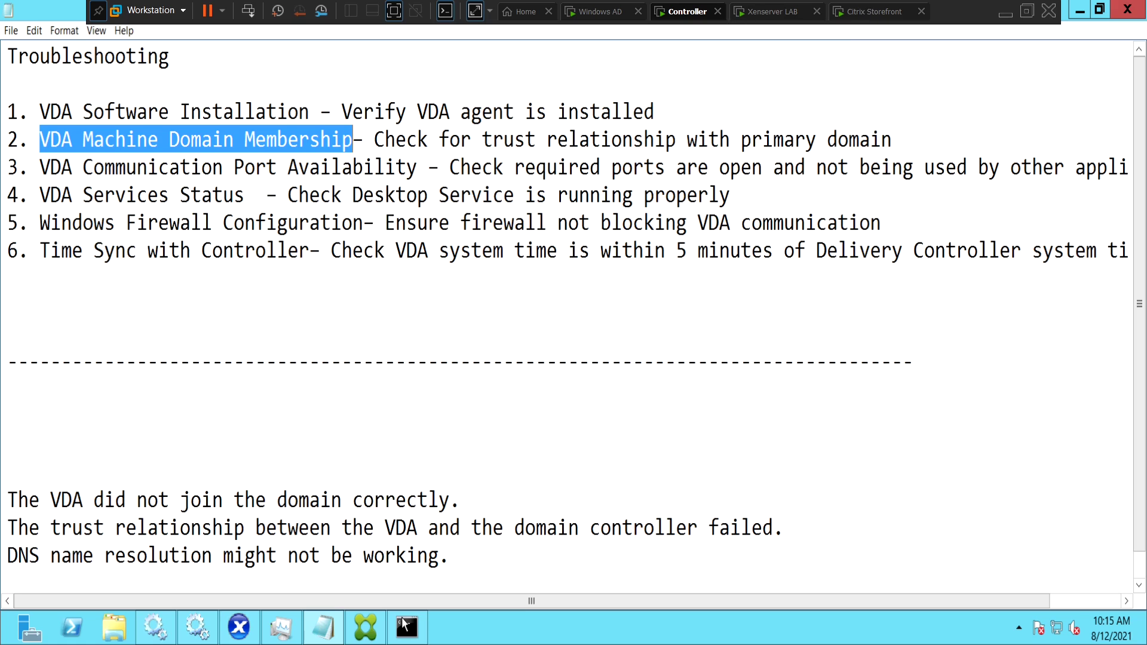
Switch to VDI01's console in XenCenter and run ipconfig /all in its Command Prompt.
{"action": "left_click", "coordinate": [257, 629]}
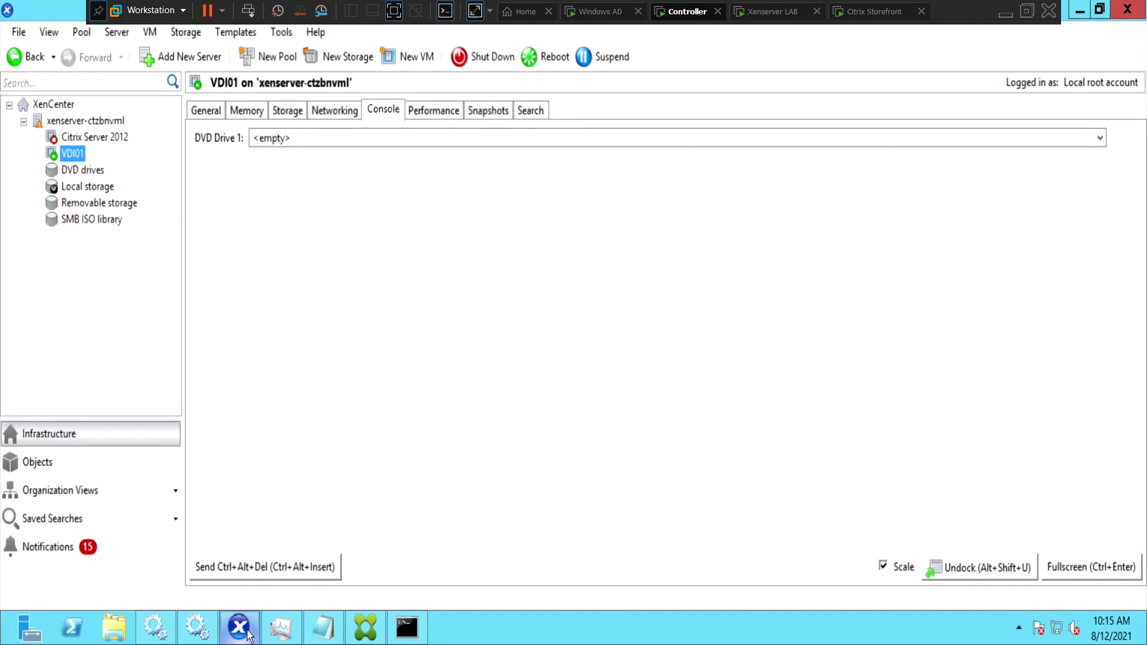
{"action": "left_click", "coordinate": [335, 112]}
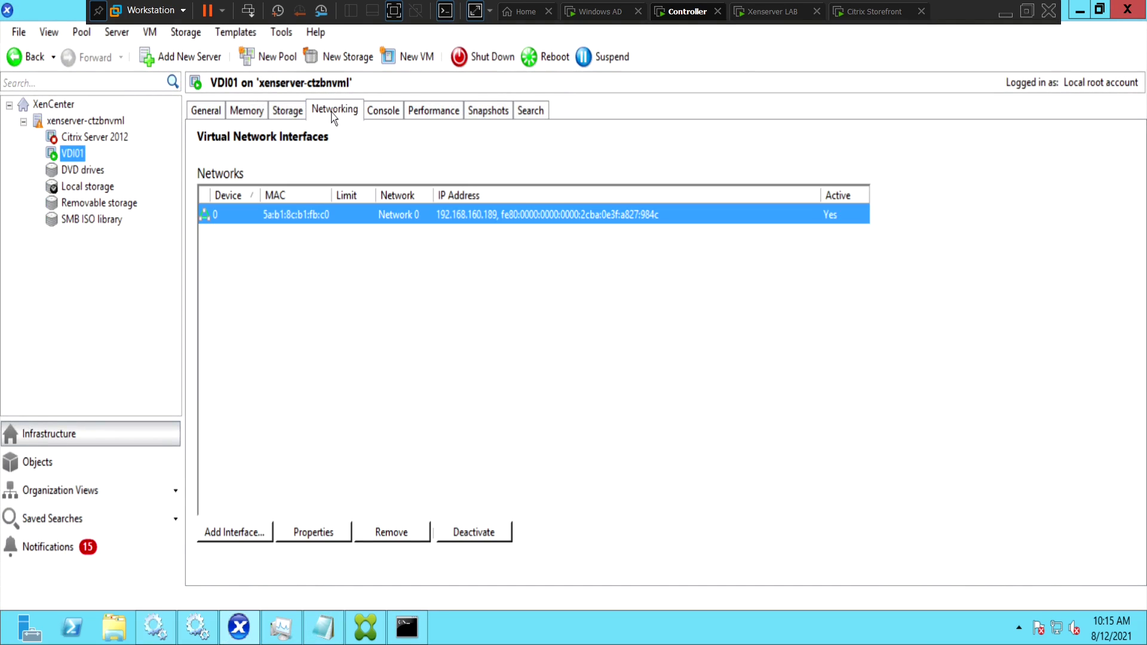
{"action": "left_click", "coordinate": [373, 110]}
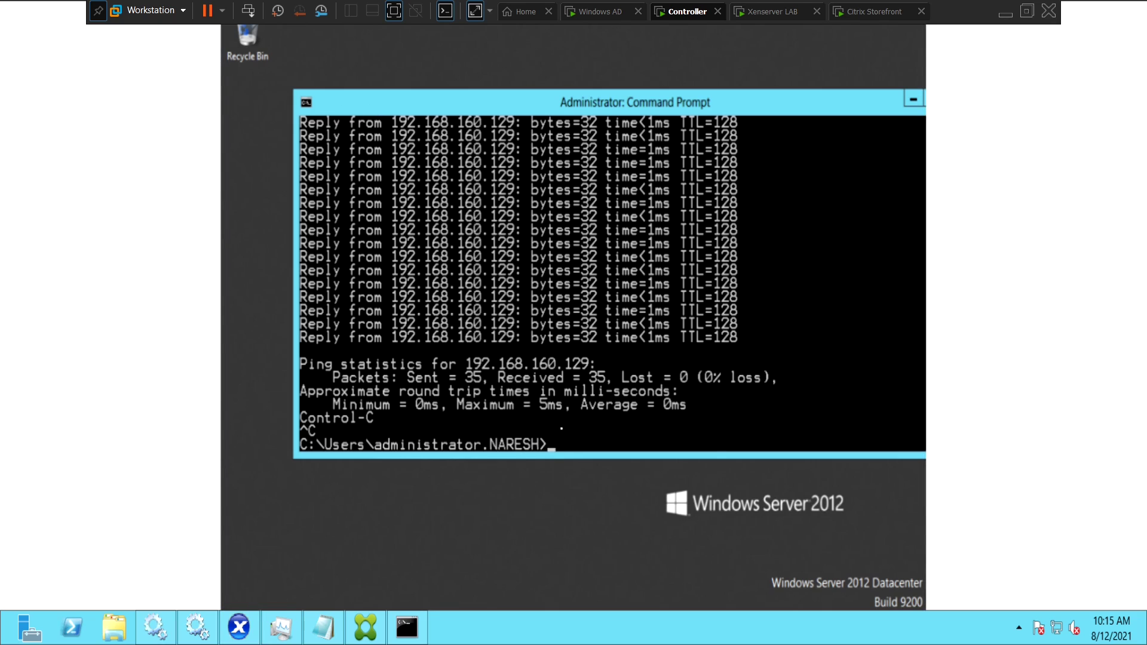
{"action": "type", "text": "ipconfig /all"}
{"action": "key", "text": "Return"}
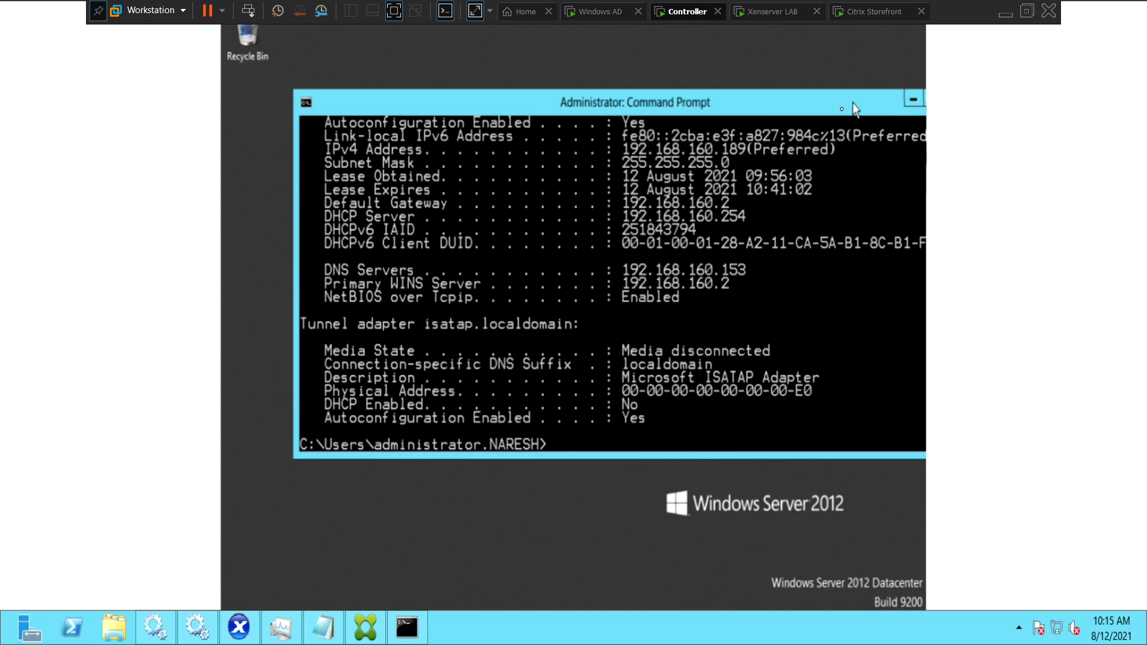
Move VDI01's Command Prompt fully into view and examine the host name, DNS suffix and adapter details in the ipconfig output.
{"action": "left_click_drag", "start_coordinate": [786, 121], "coordinate": [776, 120]}
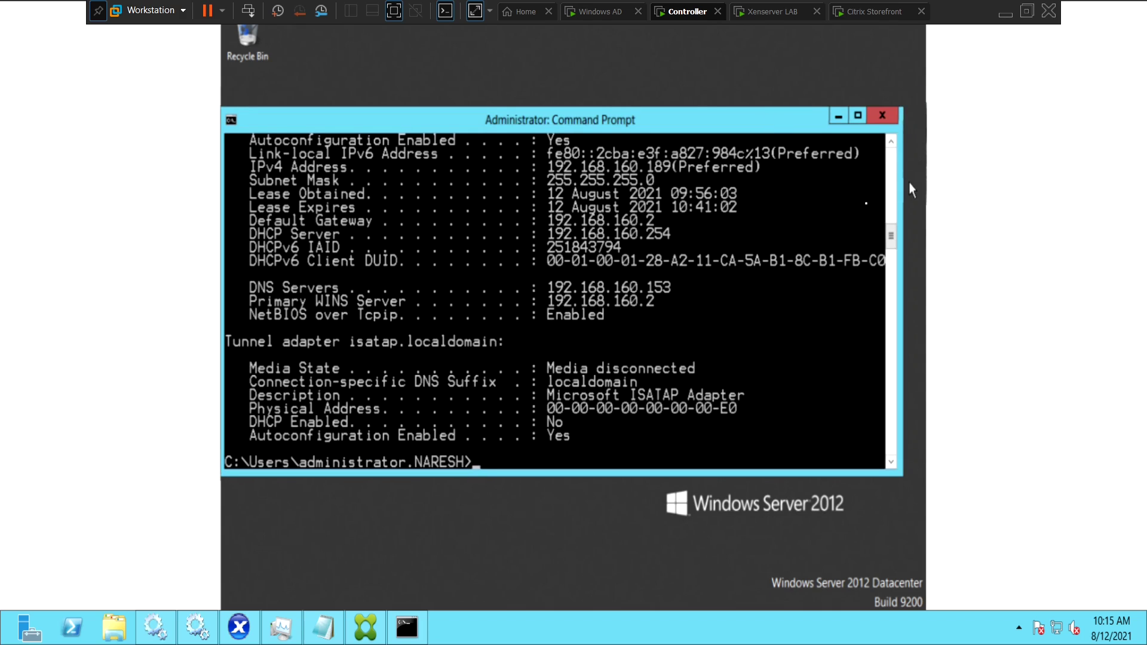
{"action": "scroll", "coordinate": [891, 149], "scroll_direction": "up", "scroll_amount": 4}
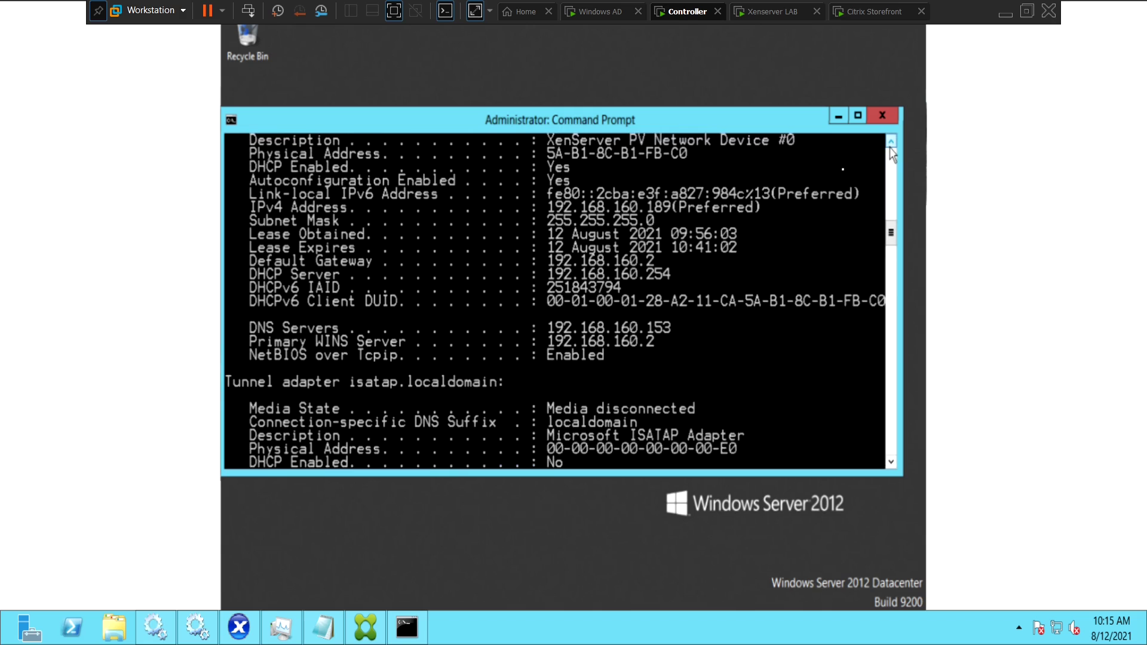
{"action": "scroll", "coordinate": [892, 154], "scroll_direction": "up", "scroll_amount": 1}
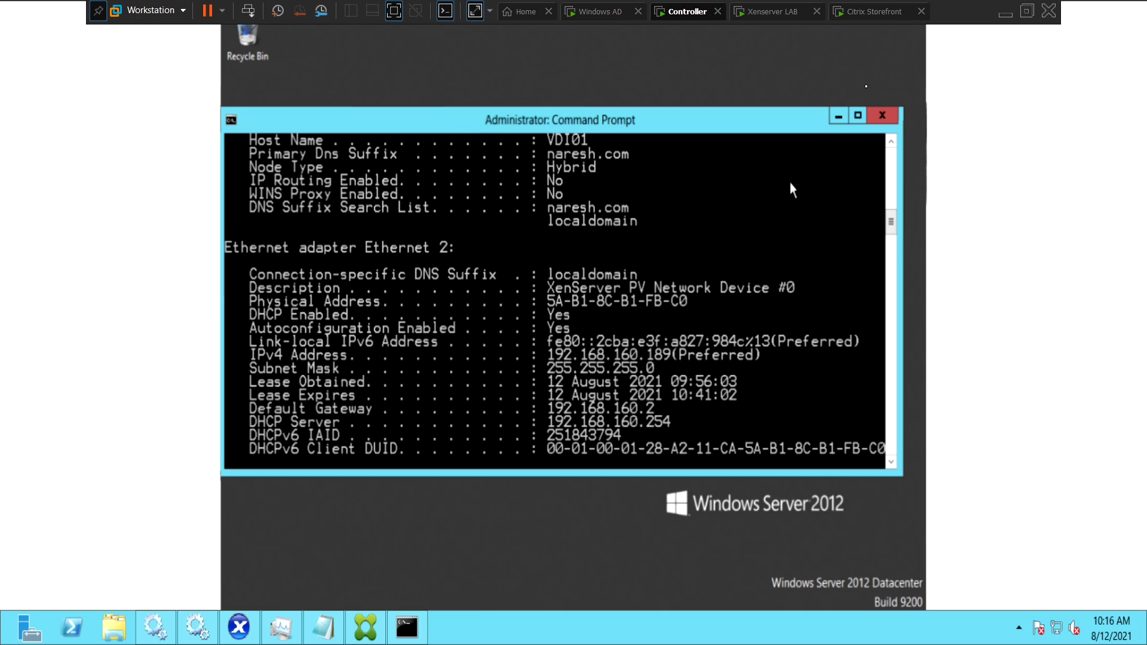
Return to the Notepad troubleshooting checklist and highlight "VDA Communication Port Availability".
{"action": "mouse_move", "coordinate": [222, 608]}
{"action": "left_click", "coordinate": [326, 630]}
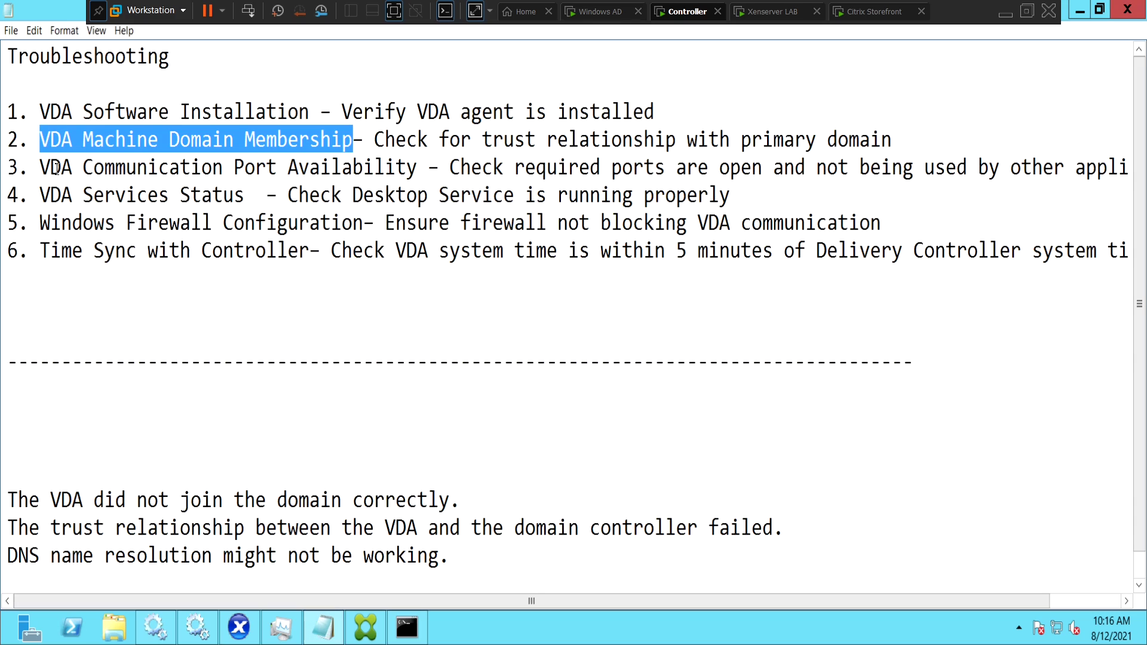
{"action": "left_click_drag", "start_coordinate": [39, 169], "coordinate": [419, 169]}
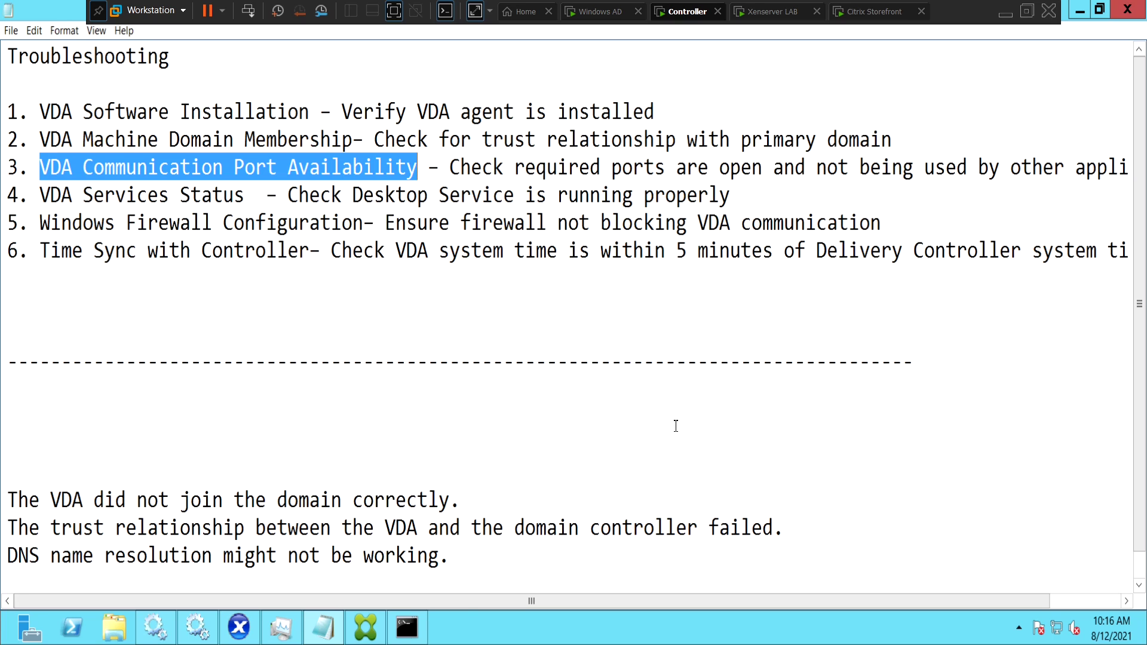
{"action": "left_click_drag", "start_coordinate": [389, 606], "coordinate": [408, 467]}
Return to VDI01's console, search its apps for firewall.cpl and open Windows Firewall.
{"action": "left_click", "coordinate": [1081, 11]}
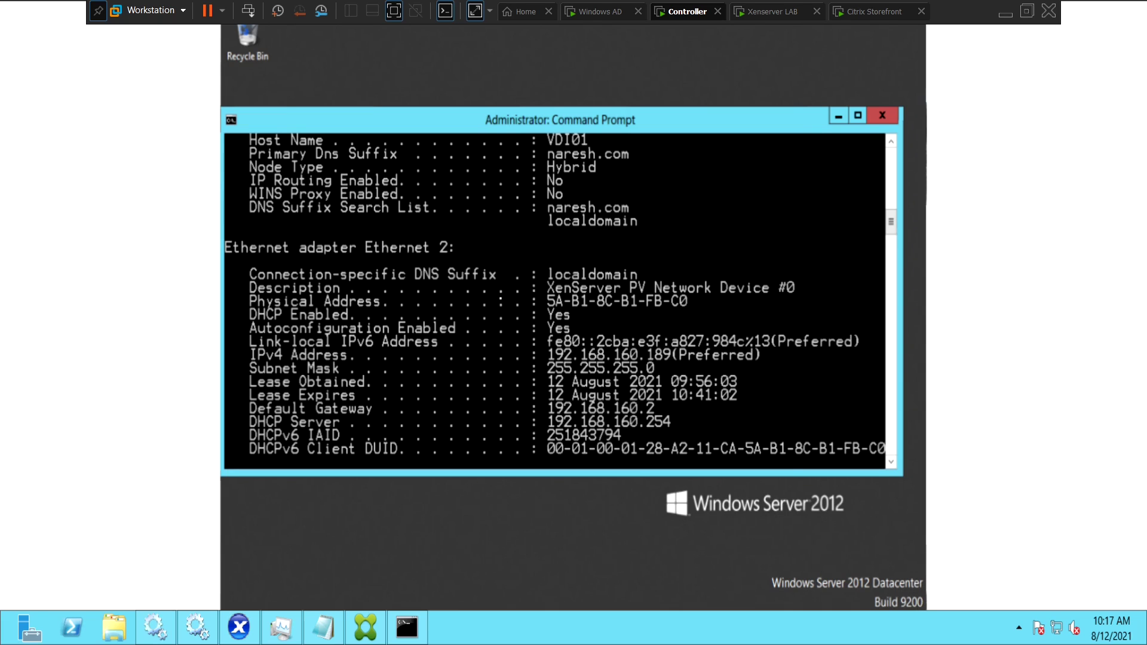
{"action": "mouse_move", "coordinate": [923, 607]}
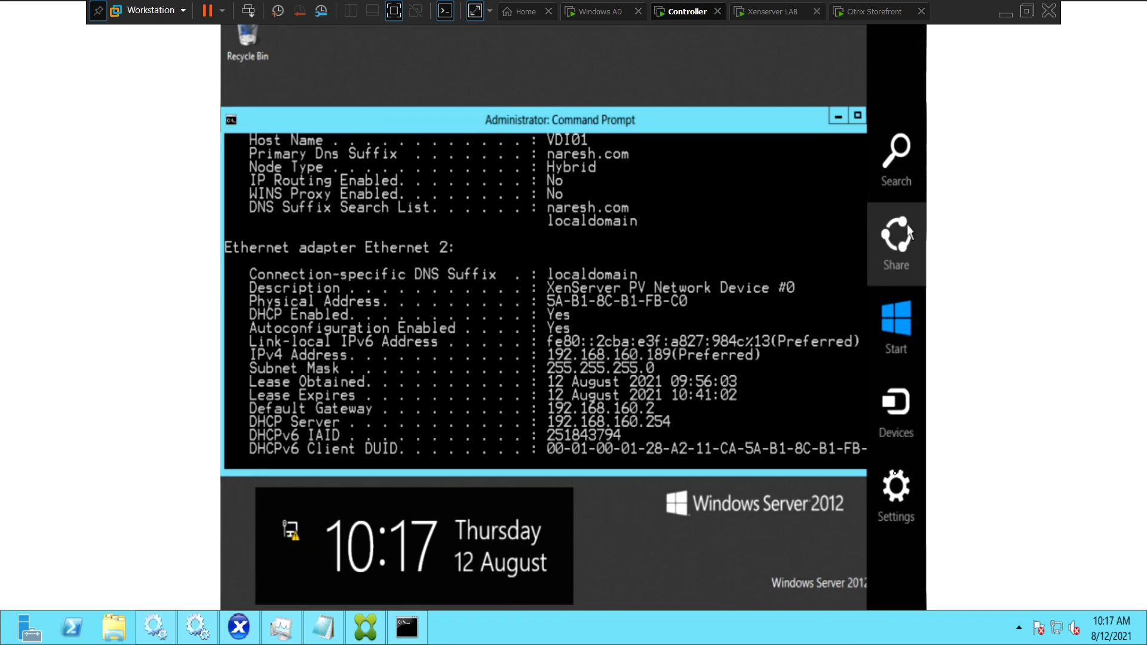
{"action": "left_click", "coordinate": [902, 168]}
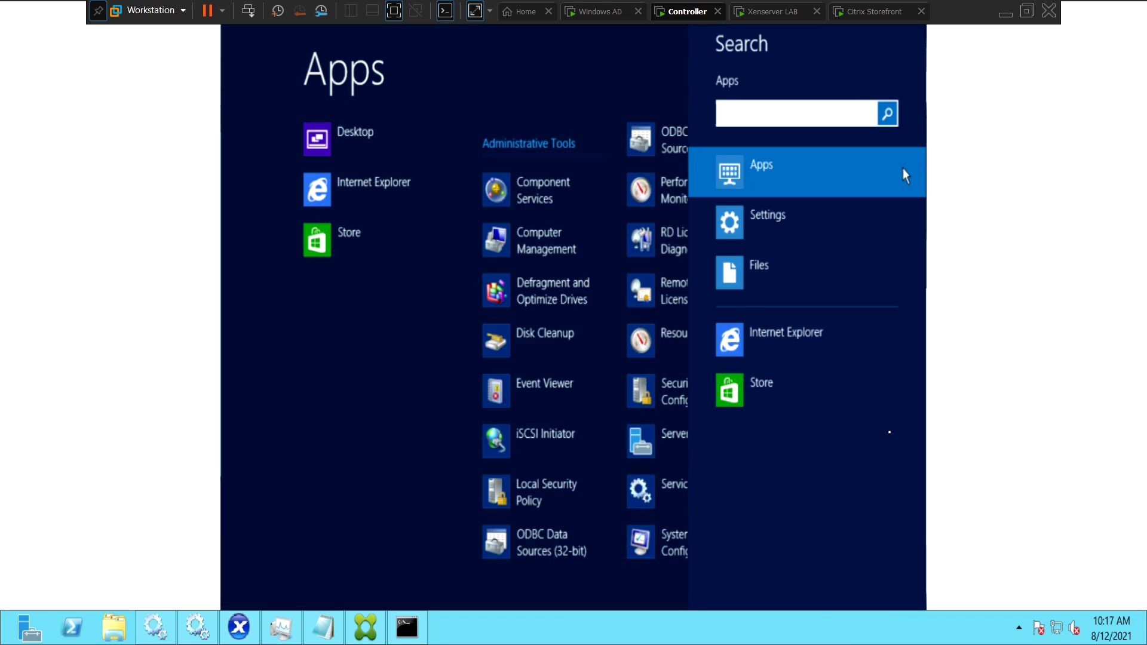
{"action": "type", "text": "firewall.cpl"}
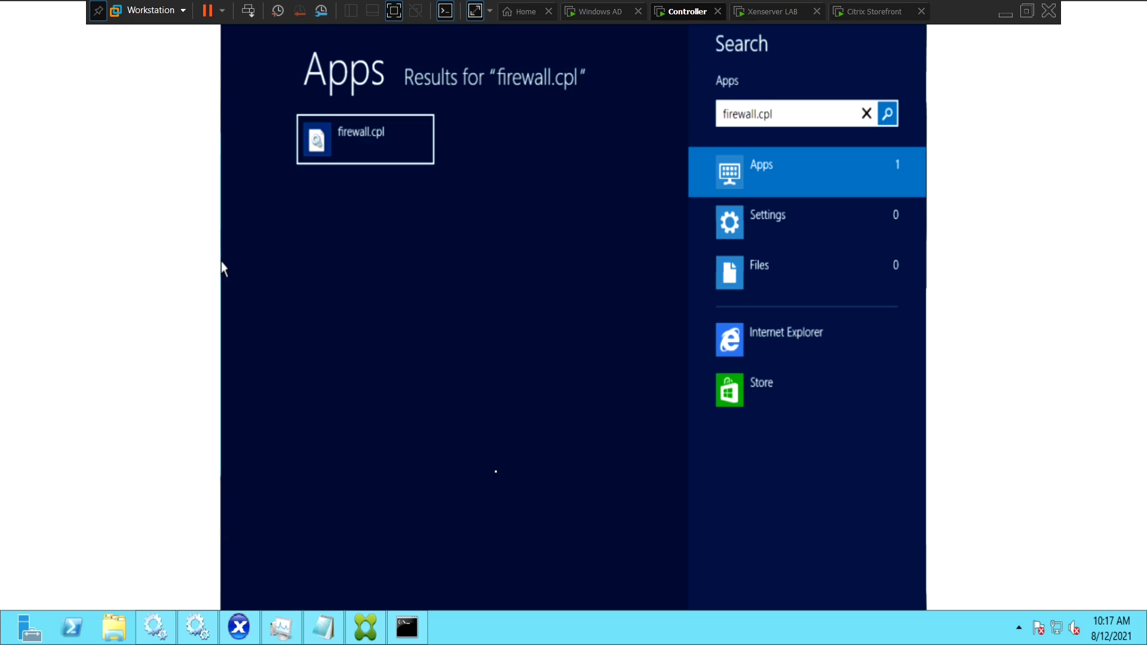
{"action": "left_click", "coordinate": [367, 133]}
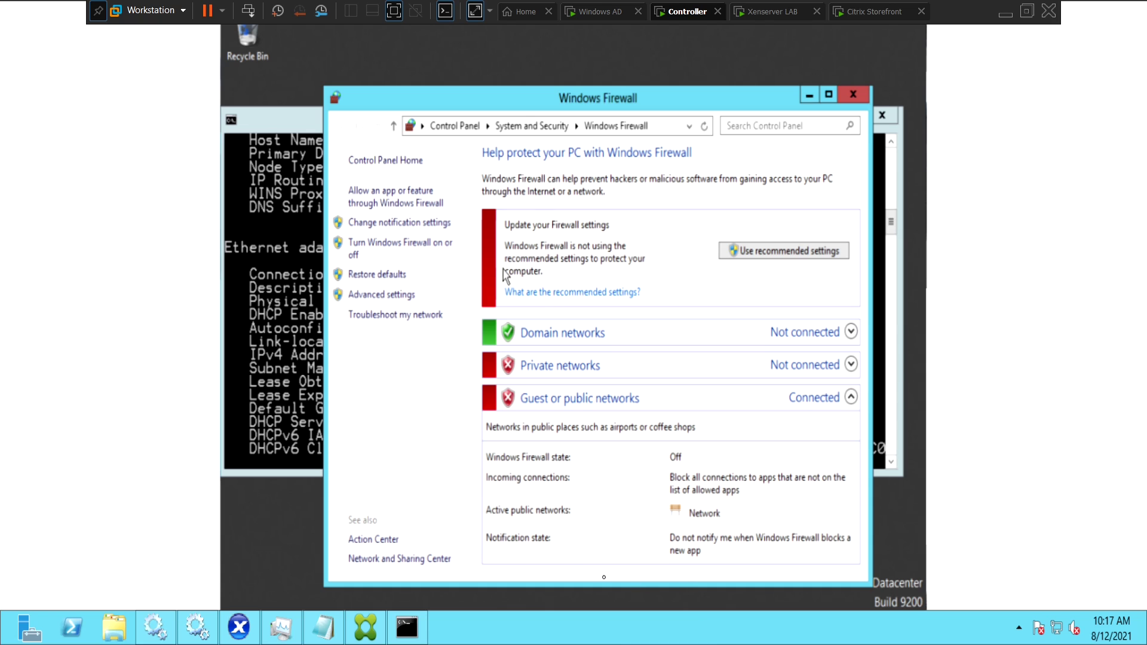
Turn off Windows Firewall for domain networks on VDI01 and apply the setting.
{"action": "left_click", "coordinate": [410, 250]}
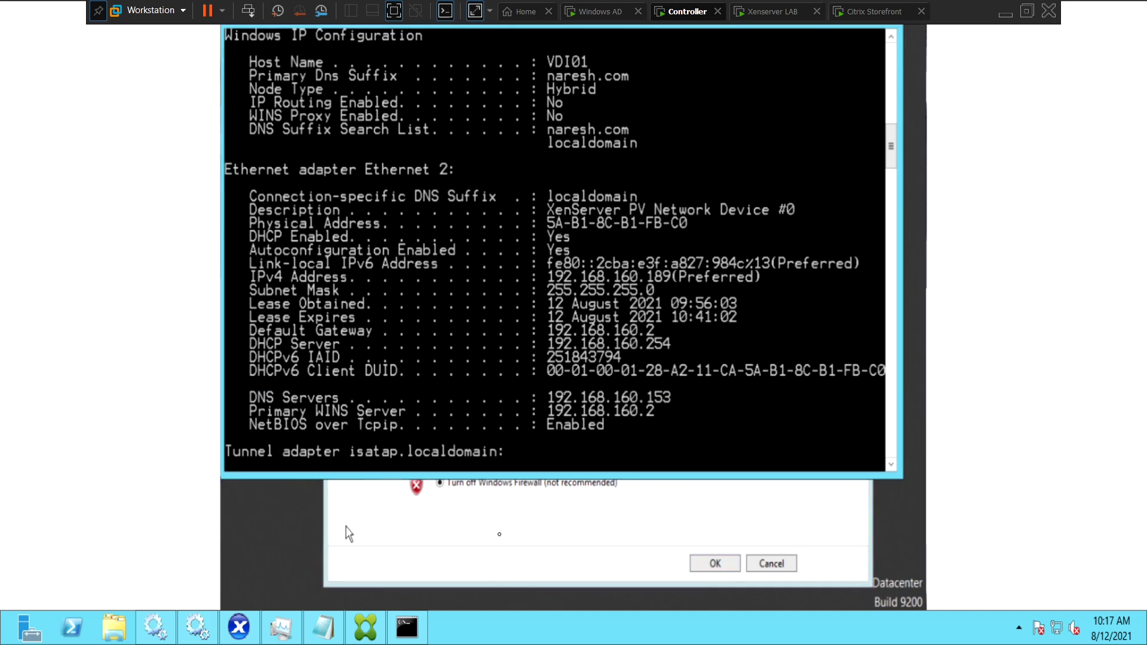
{"action": "left_click", "coordinate": [350, 534]}
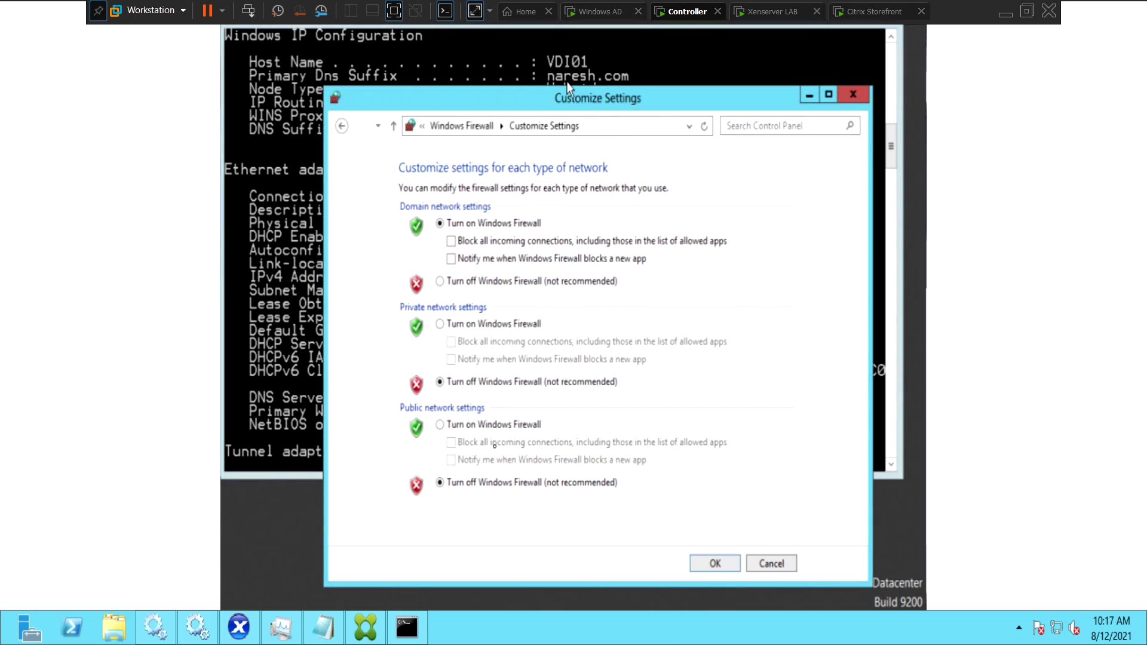
{"action": "left_click", "coordinate": [442, 282]}
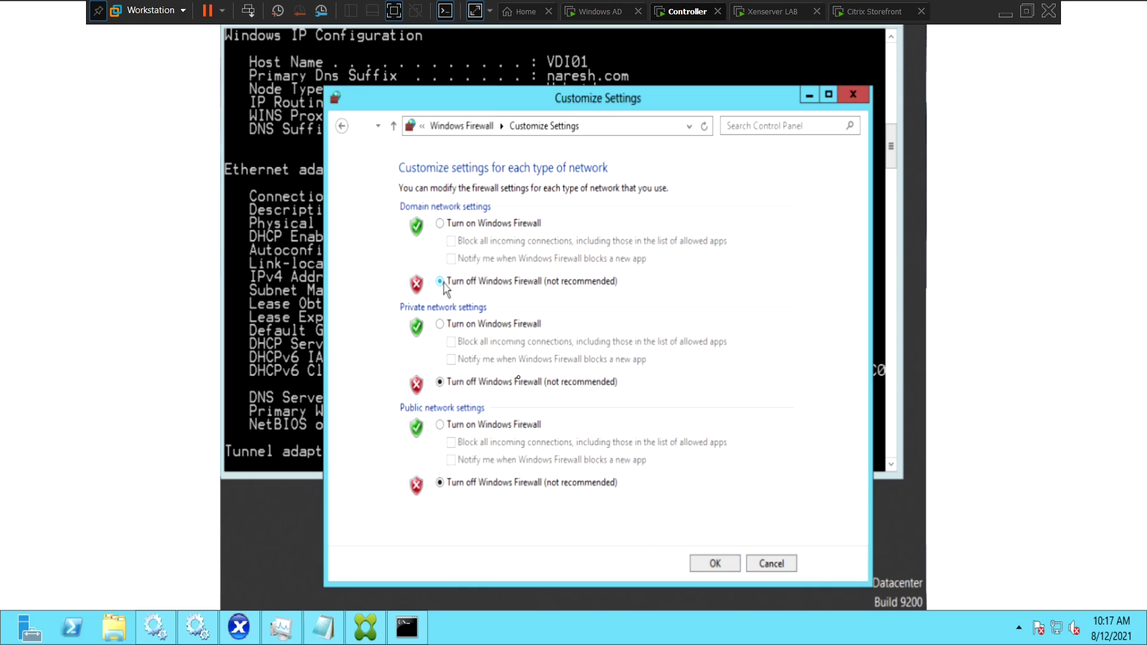
{"action": "left_click", "coordinate": [726, 571]}
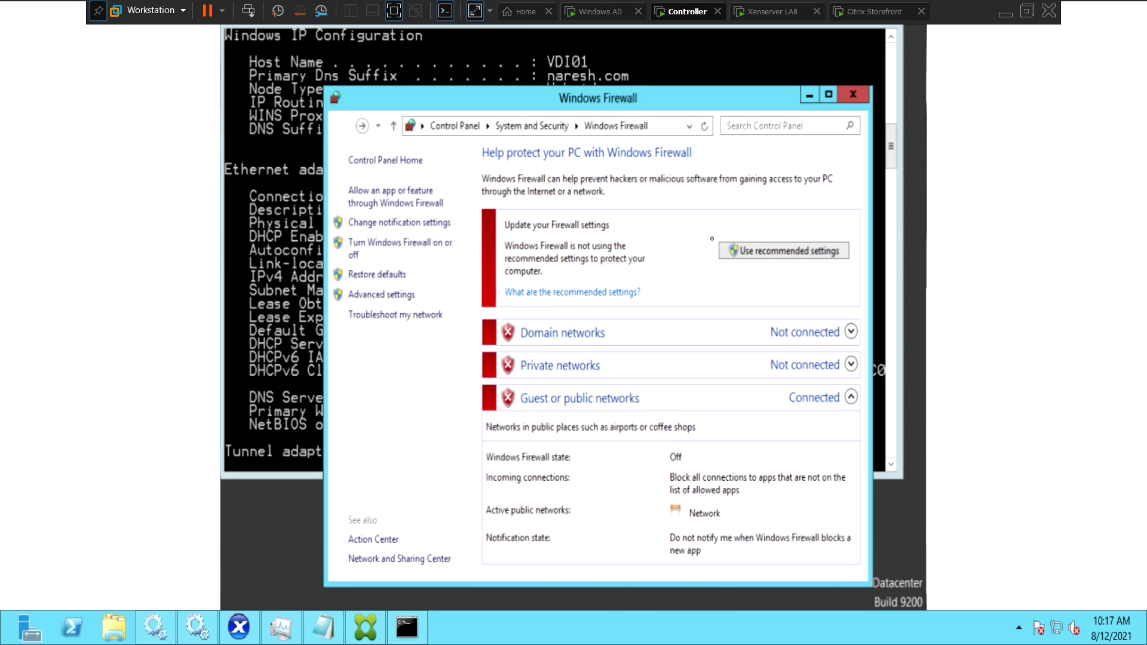
Switch to Citrix Studio and refresh the Server OS machine list repeatedly to check VDI01's registration state.
{"action": "left_click", "coordinate": [366, 636]}
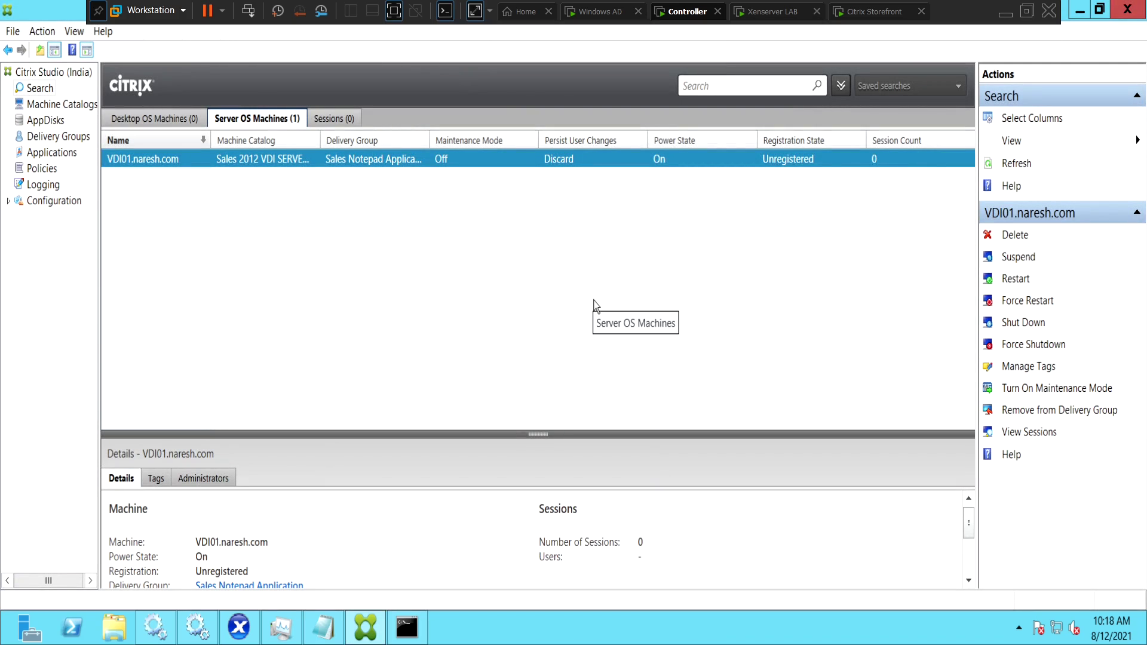
{"action": "left_click", "coordinate": [1017, 171]}
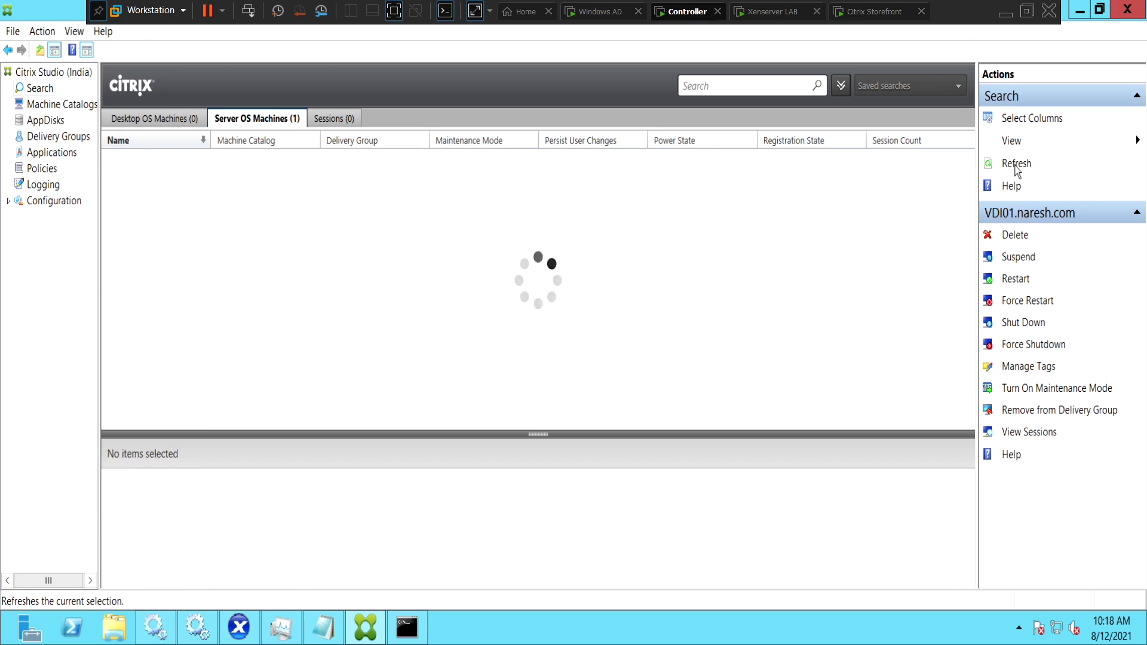
{"action": "left_click", "coordinate": [1016, 170]}
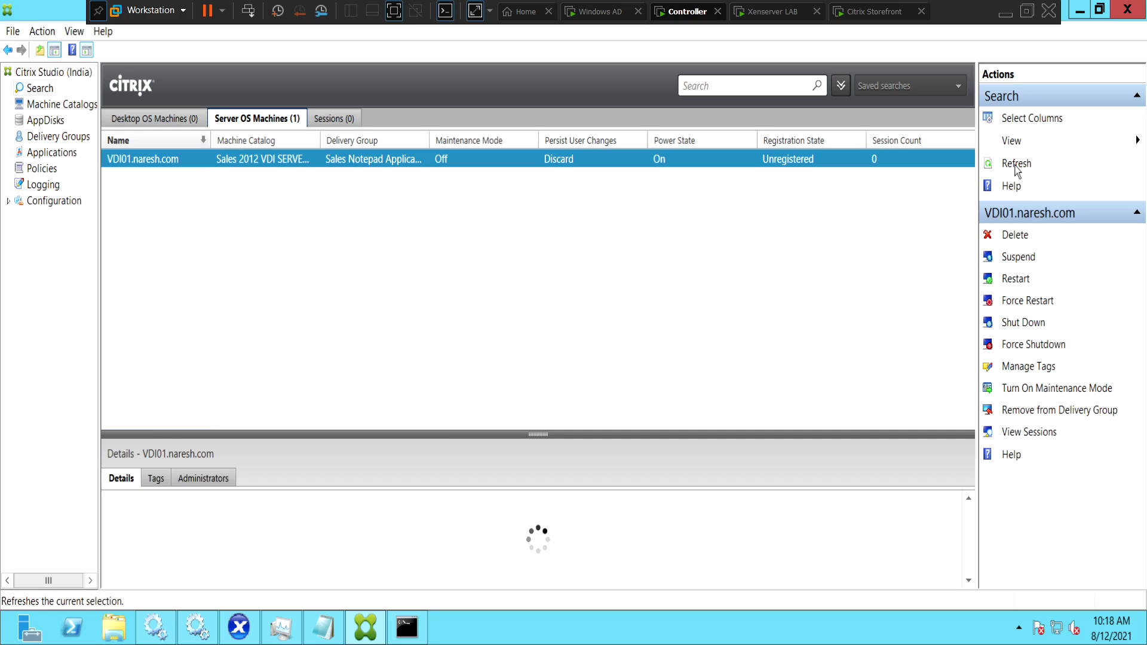
{"action": "left_click", "coordinate": [1016, 169]}
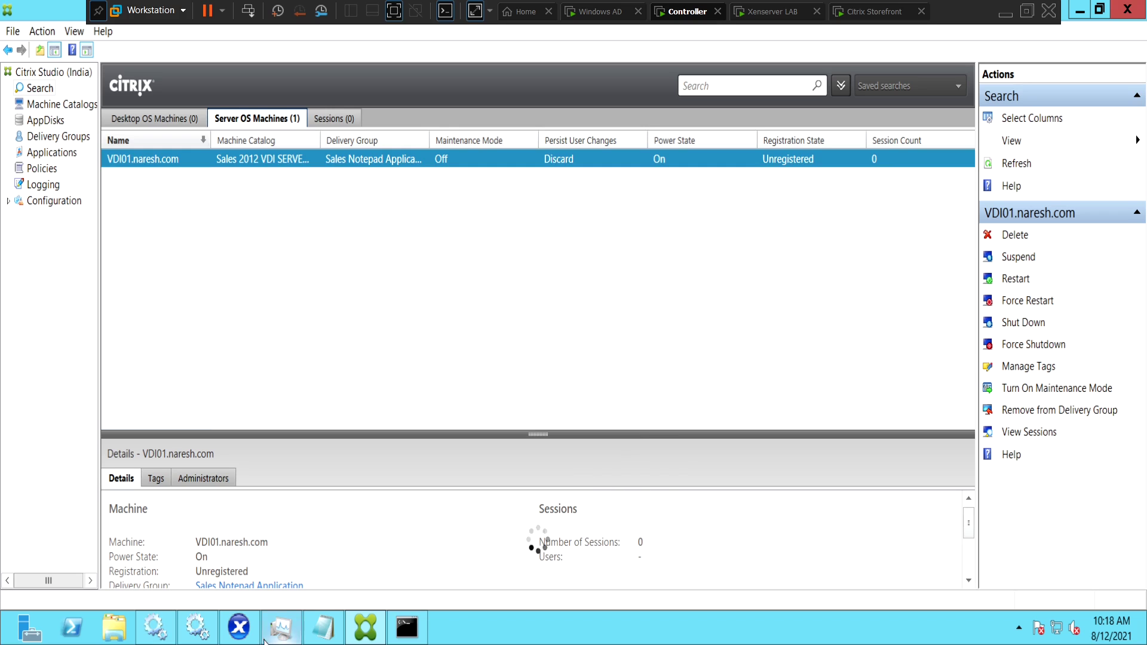
Switch to the Notepad checklist and highlight "VDA Services Status".
{"action": "left_click", "coordinate": [332, 635]}
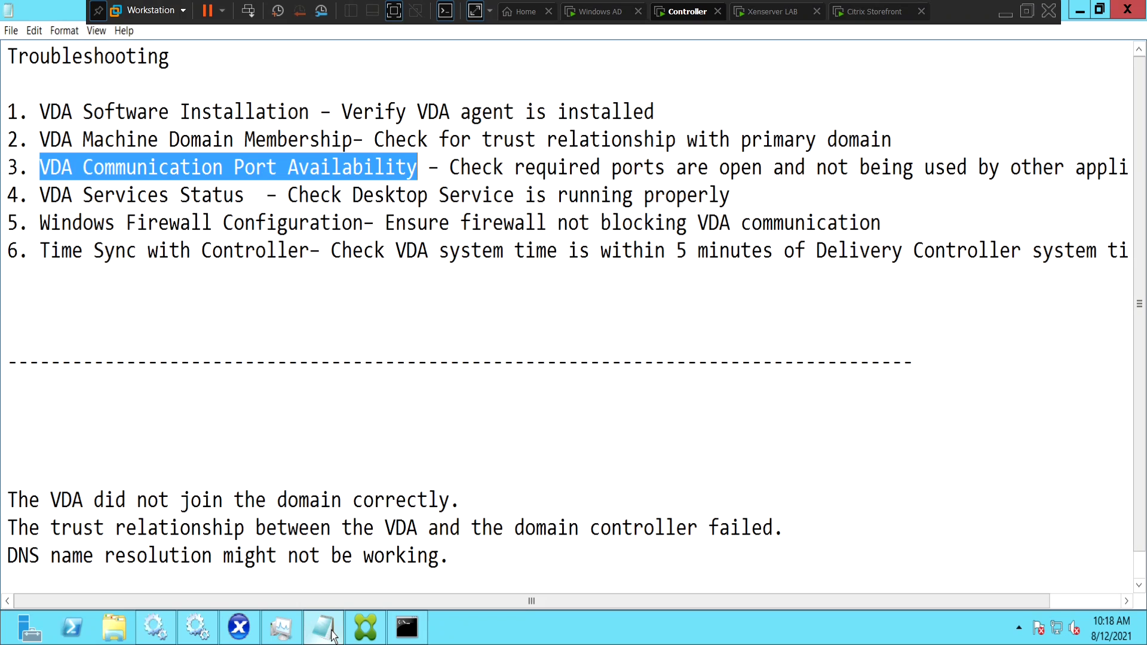
{"action": "left_click_drag", "start_coordinate": [39, 195], "coordinate": [244, 203]}
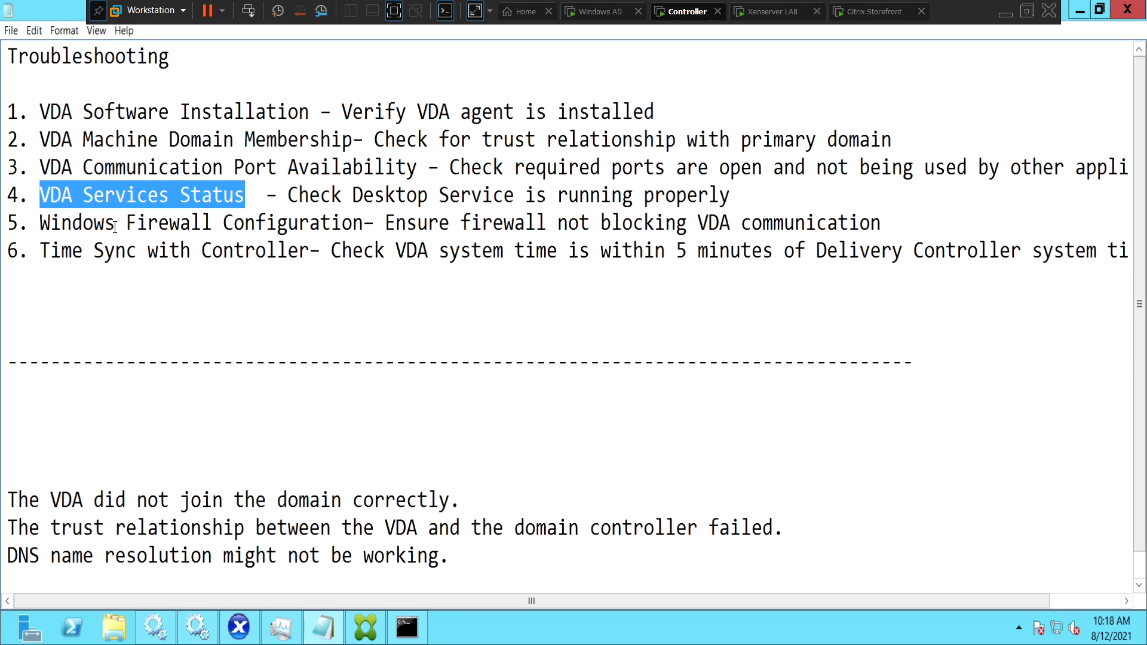